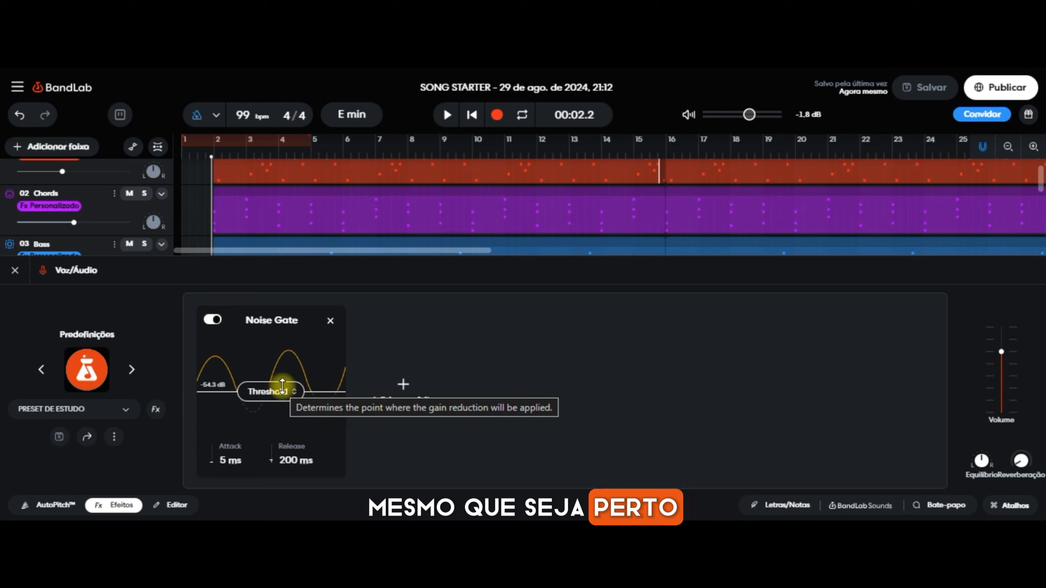
Lower the Noise Gate threshold on the Voz/Áudio track
left_click_drag(271, 396, 289, 406)
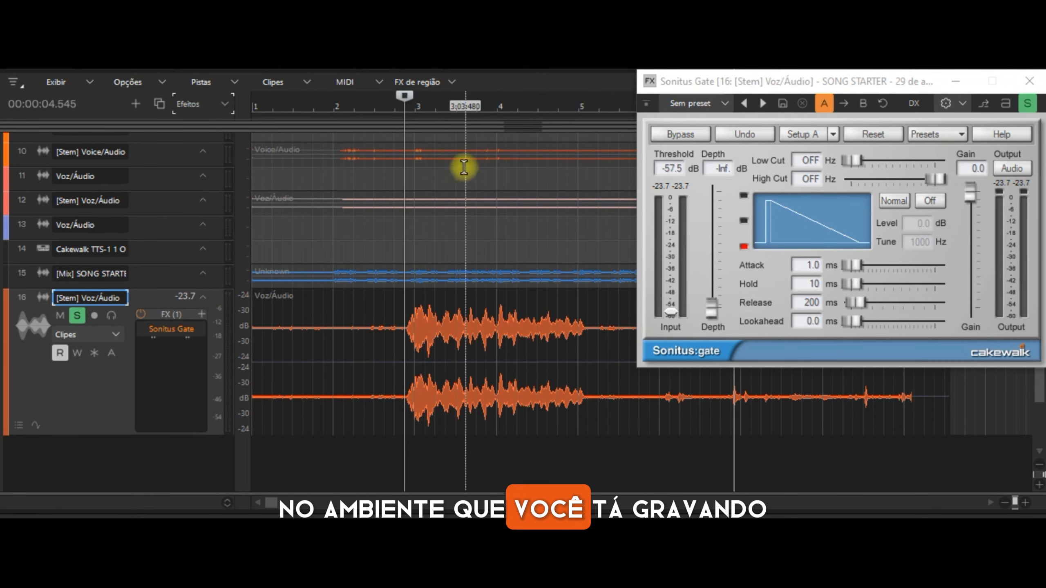
In Cakewalk, set the Sonitus Gate threshold to -60.0 dB and play the soloed vocal track from the project start
left_click(404, 95)
left_click_drag(404, 94, 236, 95)
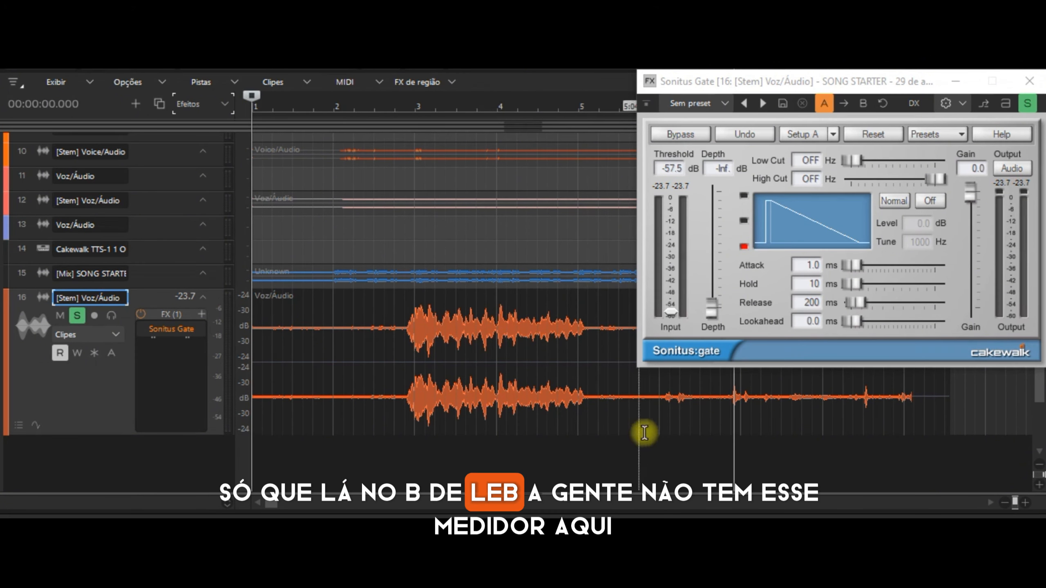
mouse_move(670, 311)
left_mouse_down()
mouse_move(680, 267)
mouse_move(661, 311)
left_mouse_up()
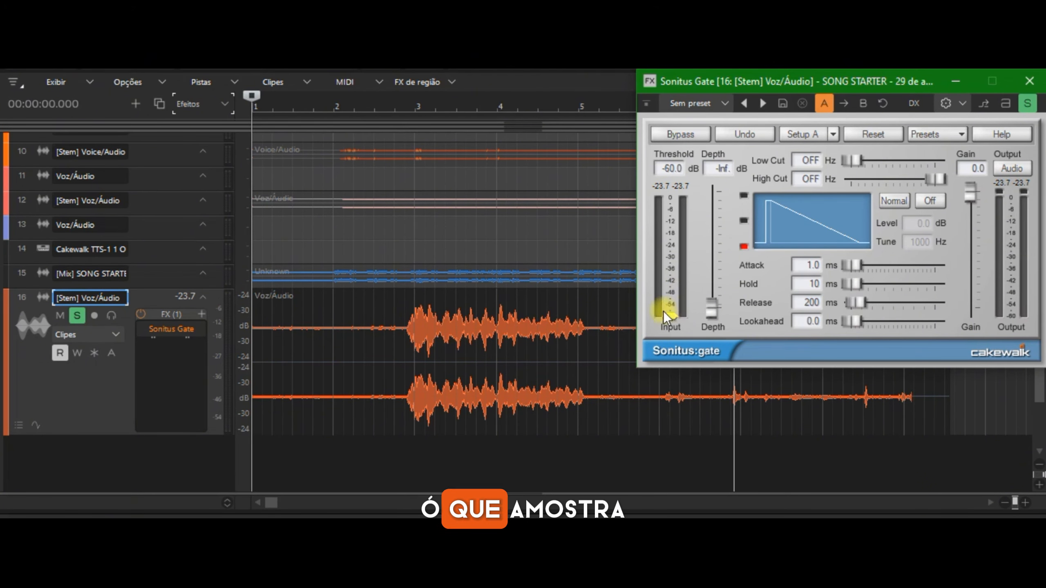
key("space")
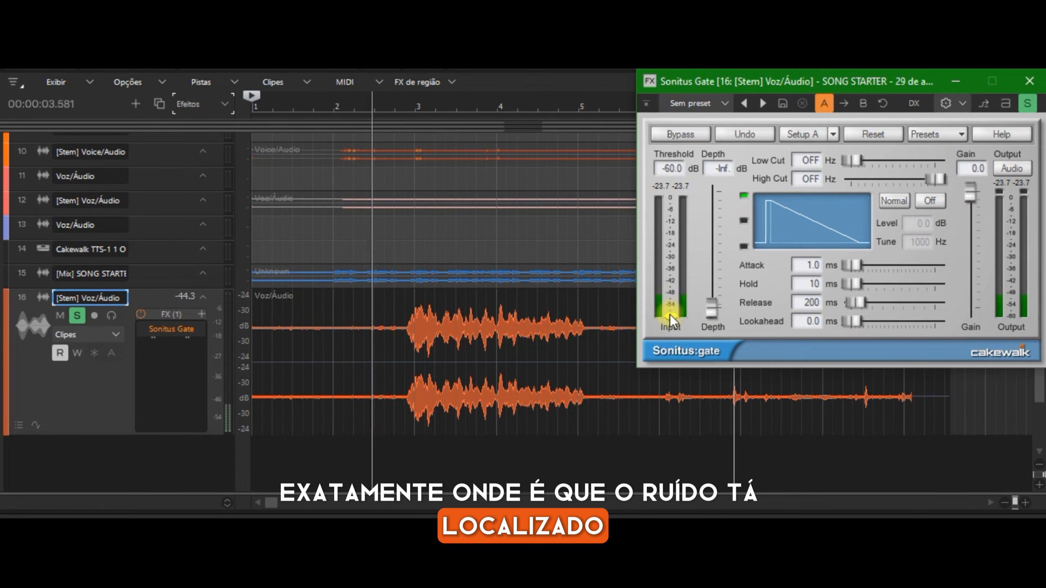
key("space")
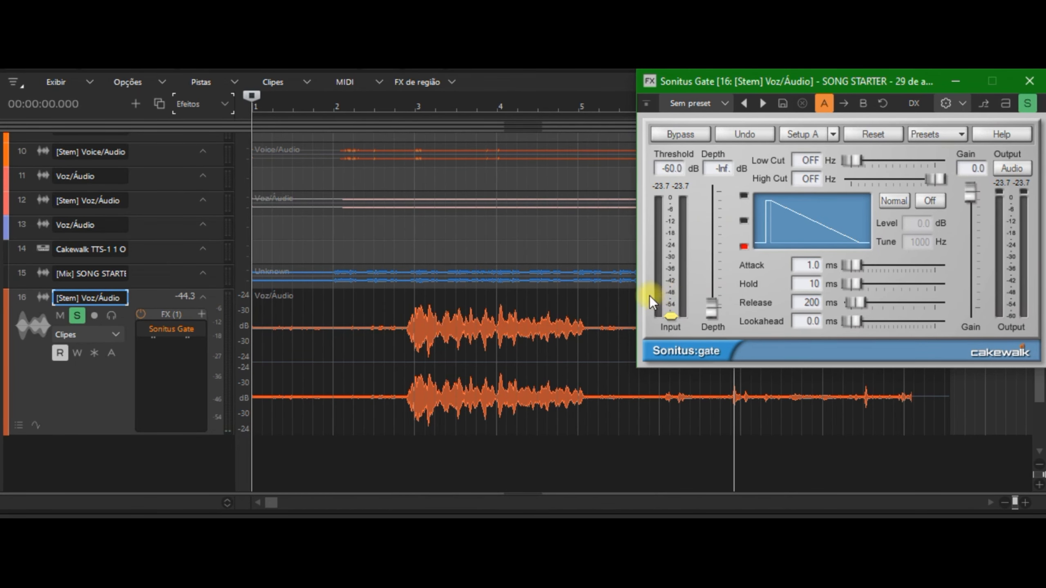
Play the quiet opening of the vocal track again to gauge its noise level on the gate's input meter
left_click(288, 108)
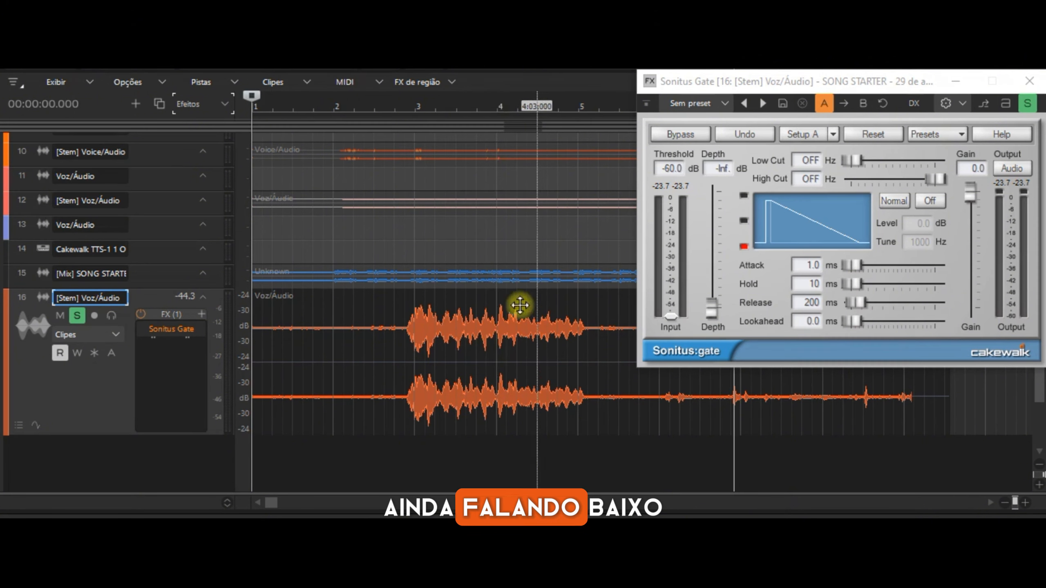
key("space")
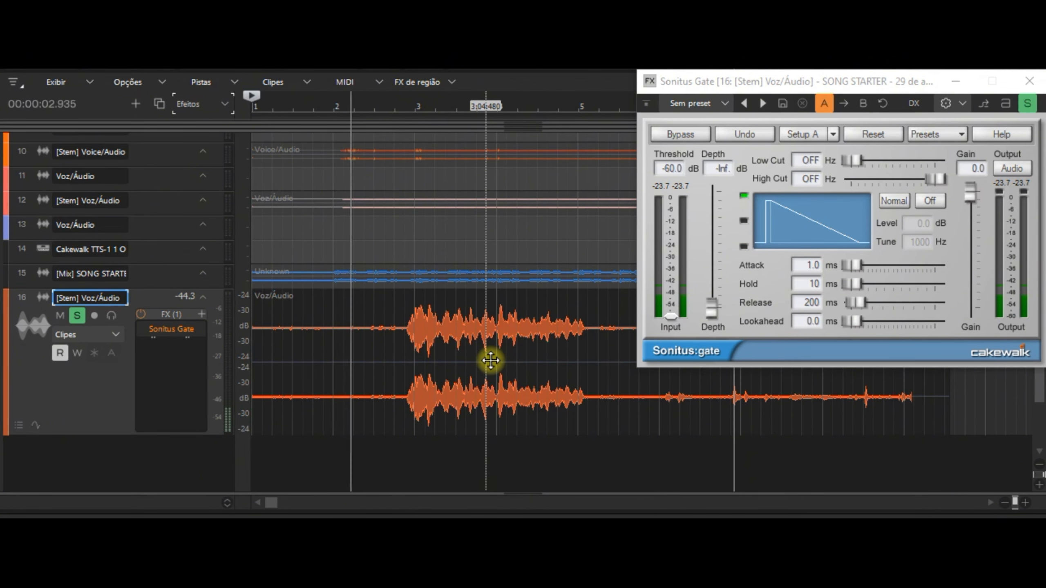
key("space")
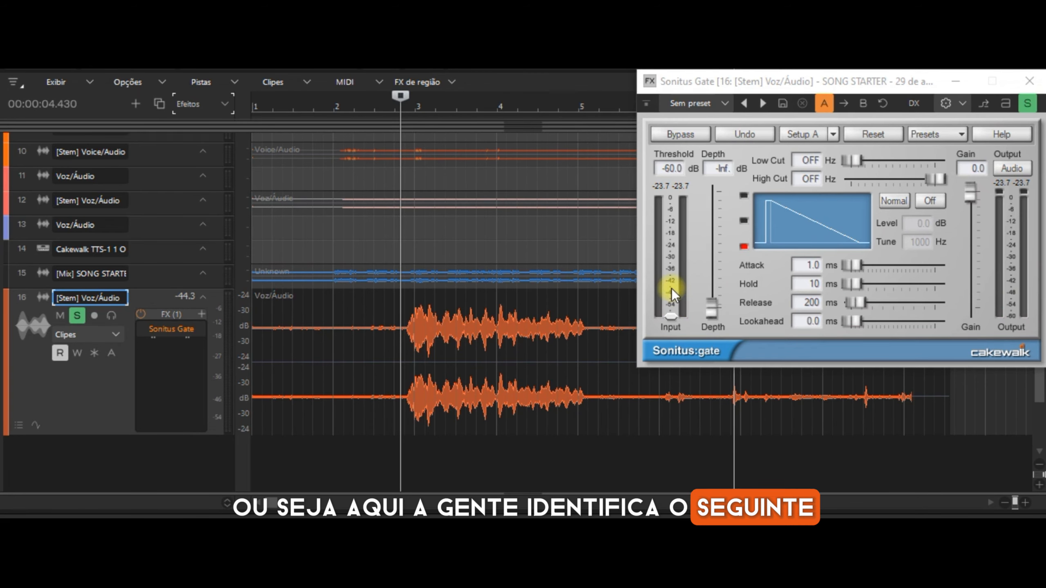
Raise the gate threshold to -44.0 dB and audition the vocal track from the start
left_click_drag(672, 315, 686, 257)
left_click_drag(687, 218, 694, 184)
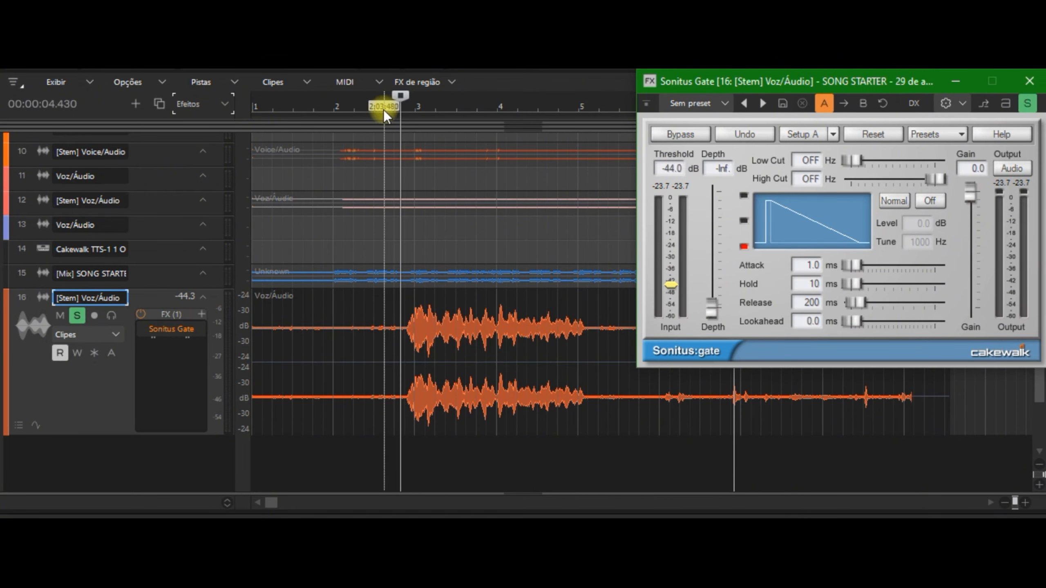
left_click(364, 102)
key("w")
key("space")
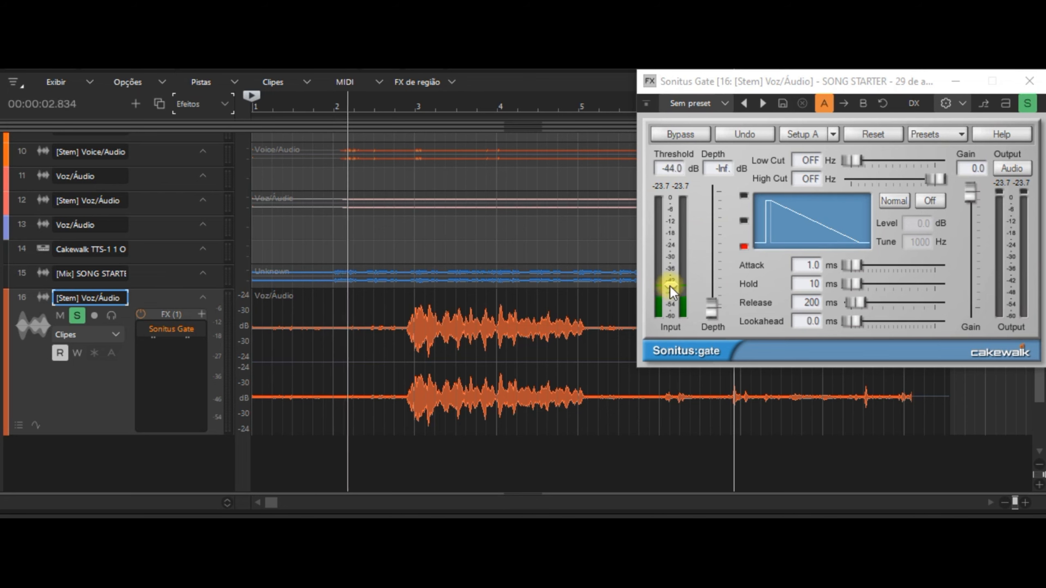
key("space")
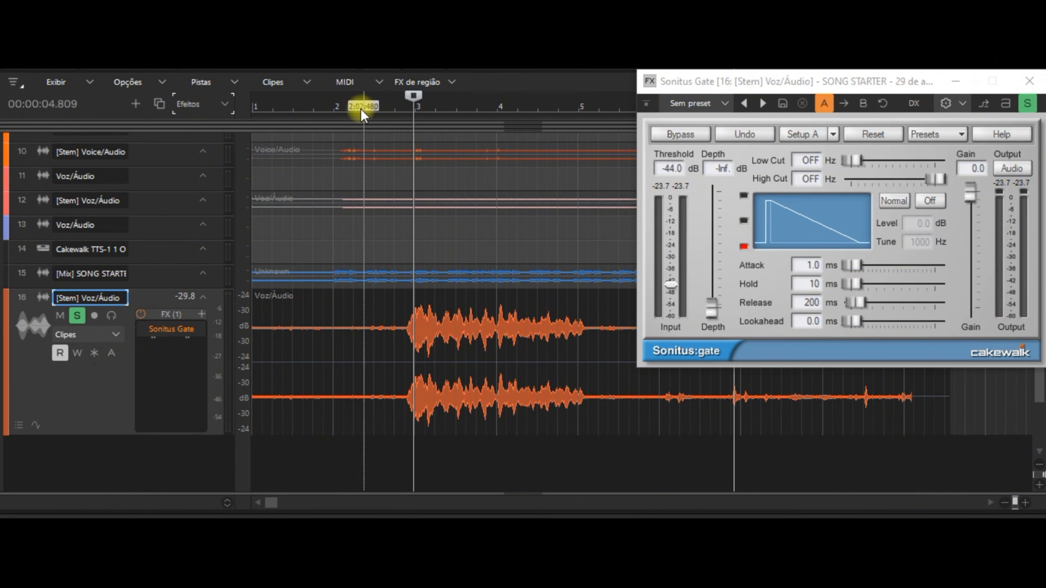
key("space")
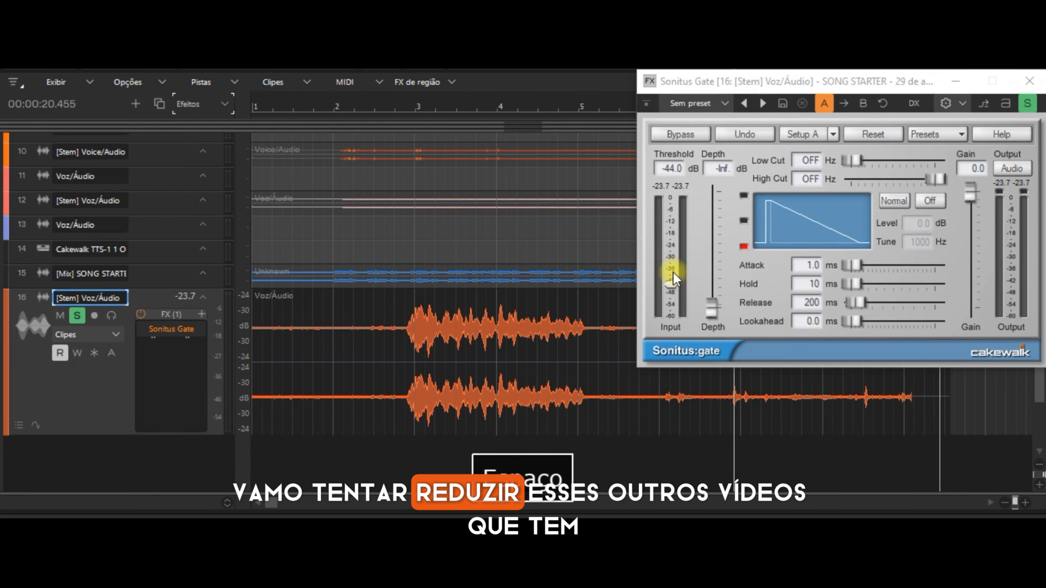
Audition the background-noise section from about bar 5, raise the gate threshold to -39.1 dB and replay that section
left_click(585, 109)
key("space")
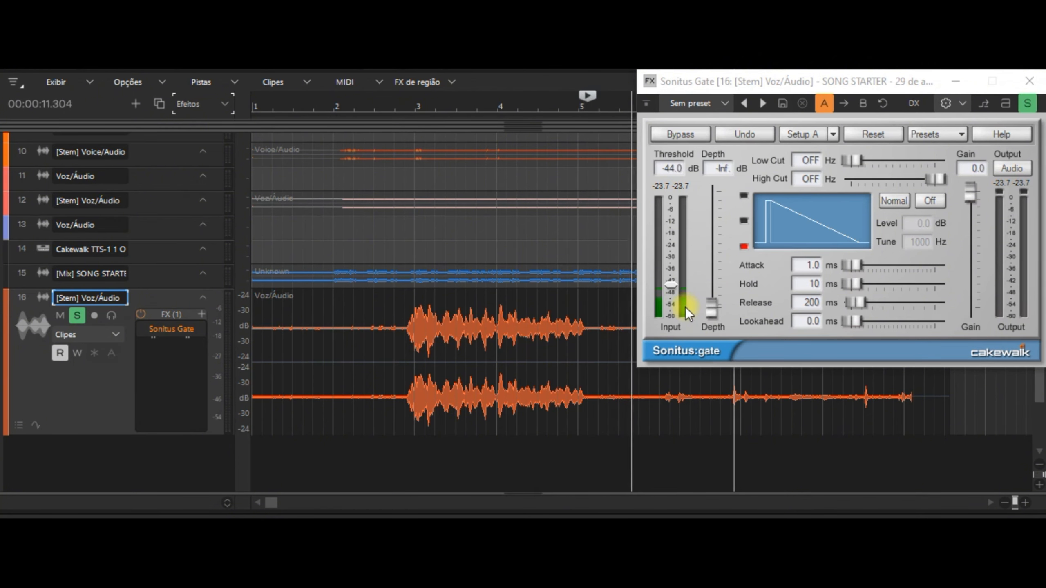
key("space")
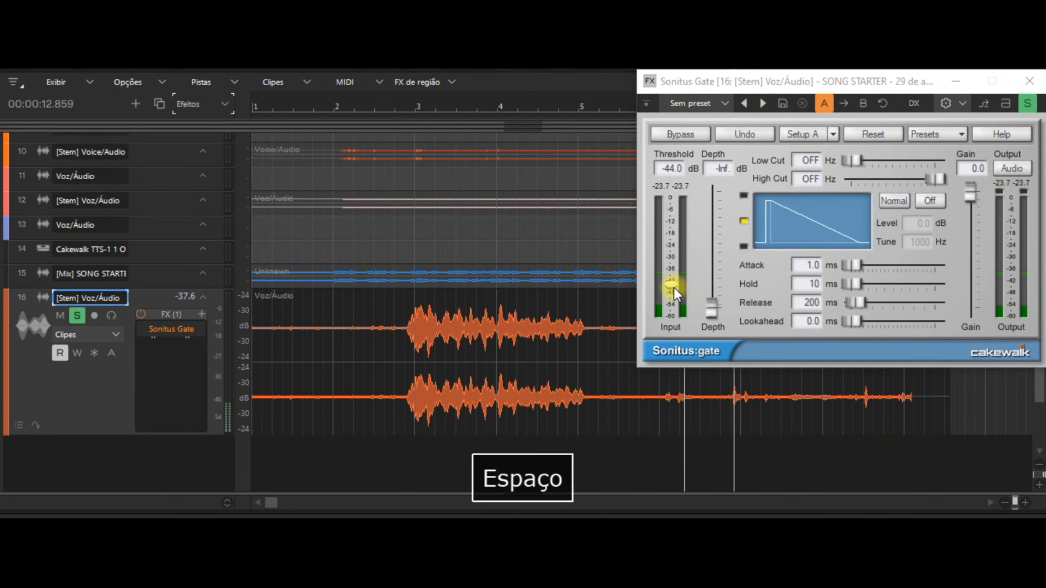
left_click_drag(673, 284, 672, 244)
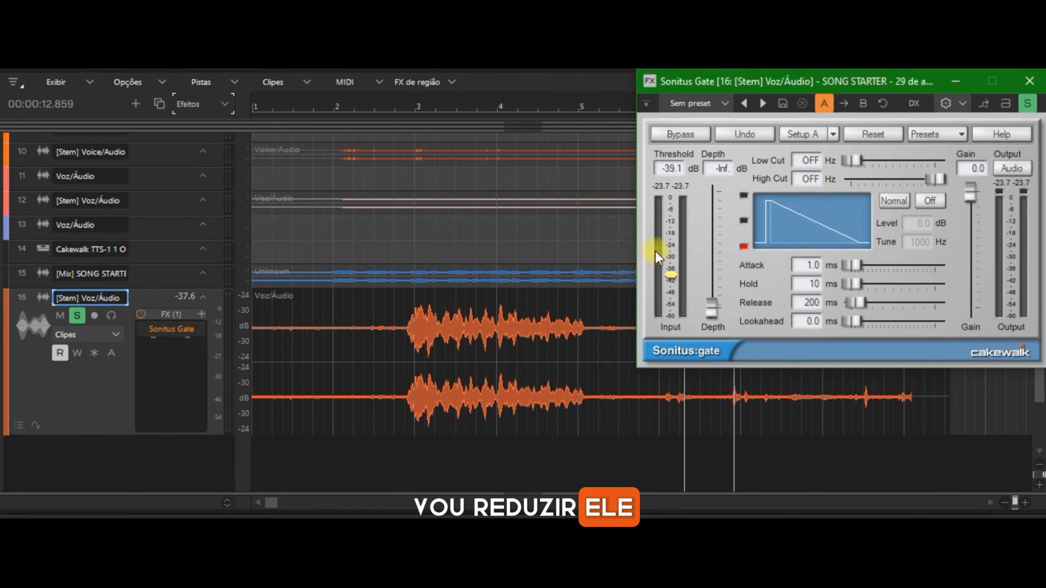
left_click(579, 104)
key("space")
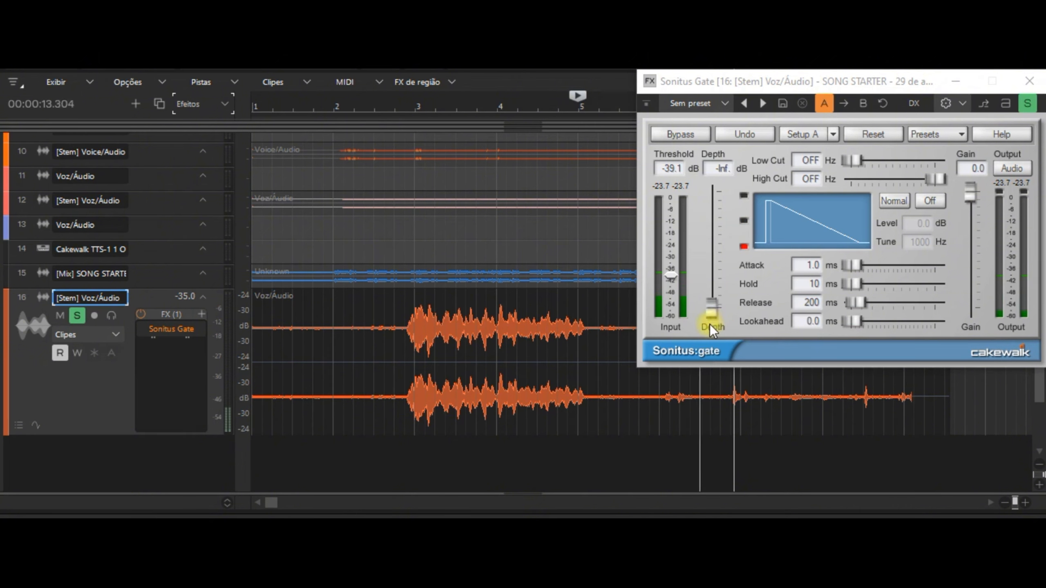
key("space")
Raise the gate threshold to -36.7 dB and play the vocal track from just before bar 3
left_click_drag(669, 276, 670, 266)
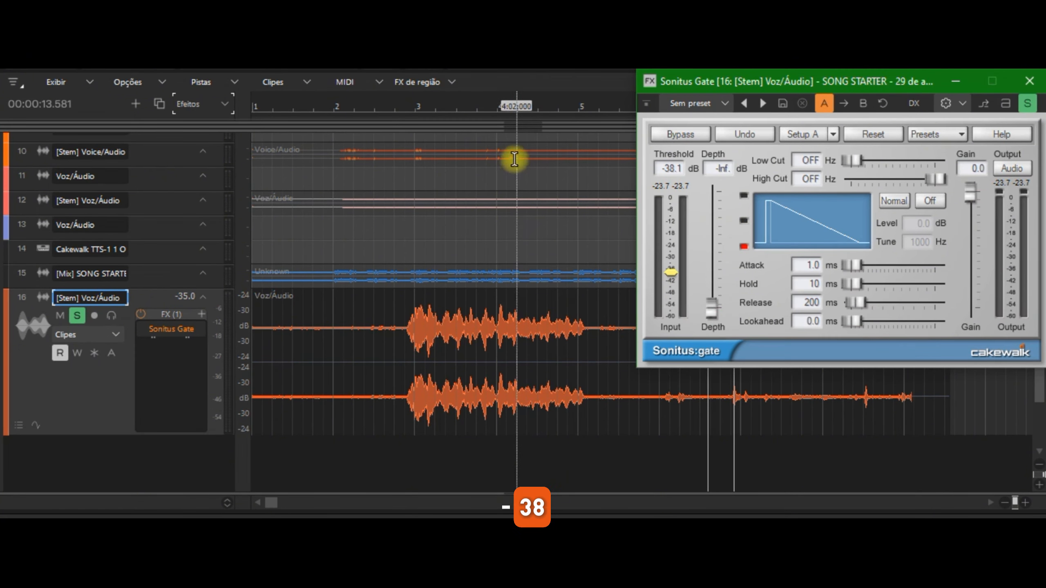
left_click(401, 108)
key("space")
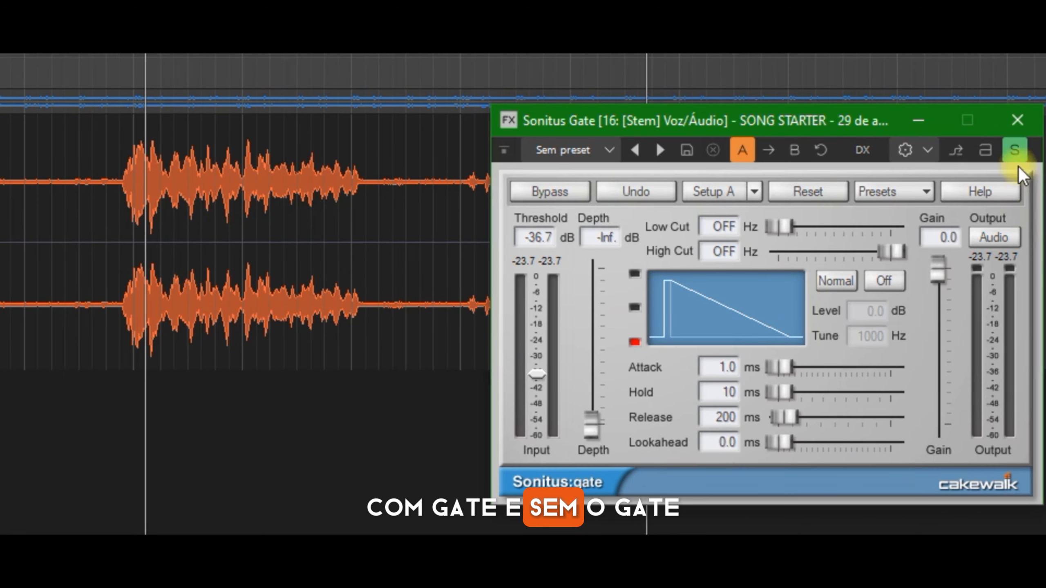
Return to the project start and play the soloed vocal track through the gate
left_click(1016, 154)
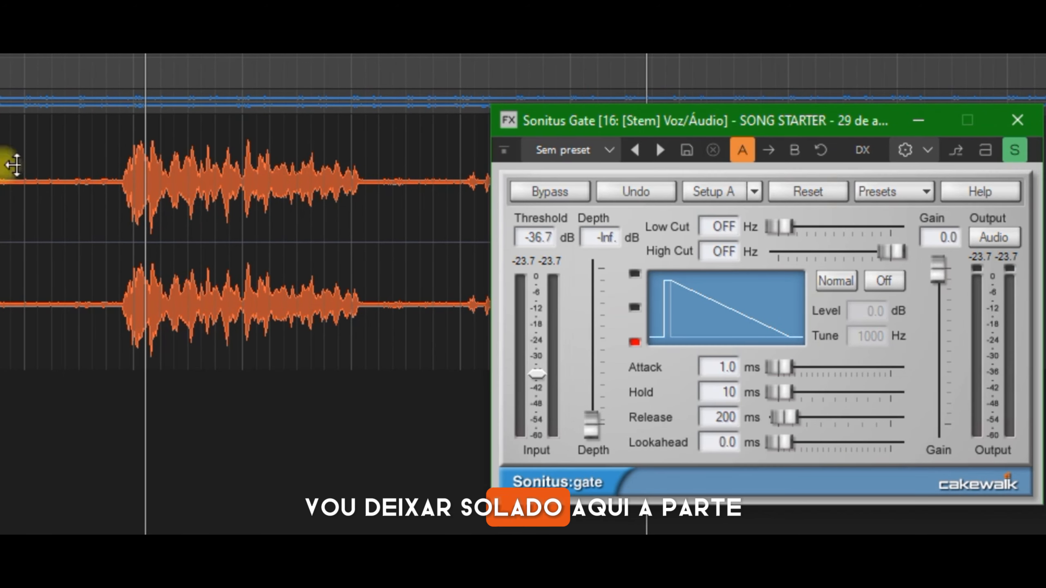
key("w")
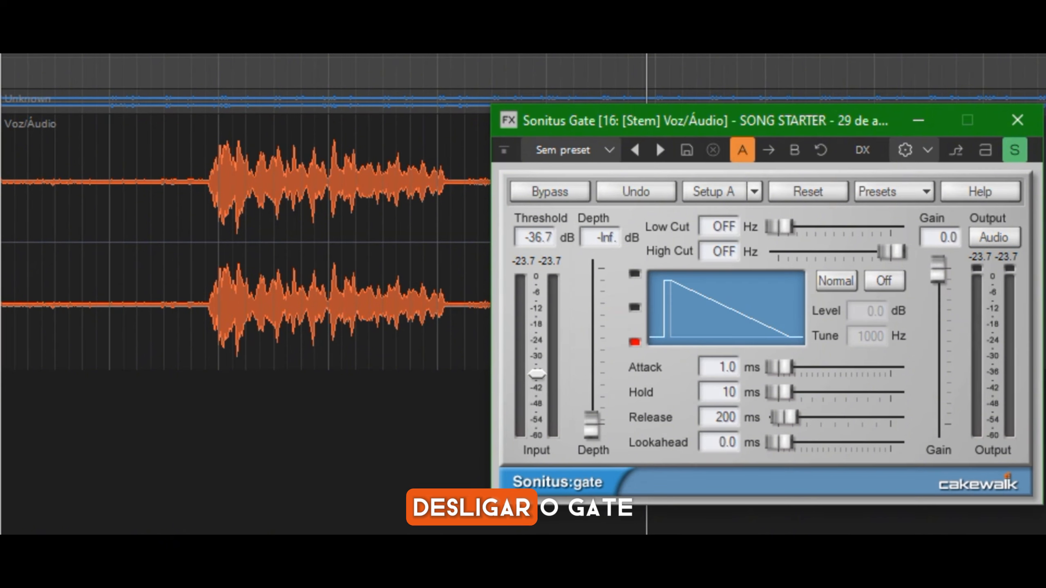
left_click(5, 200)
key("space")
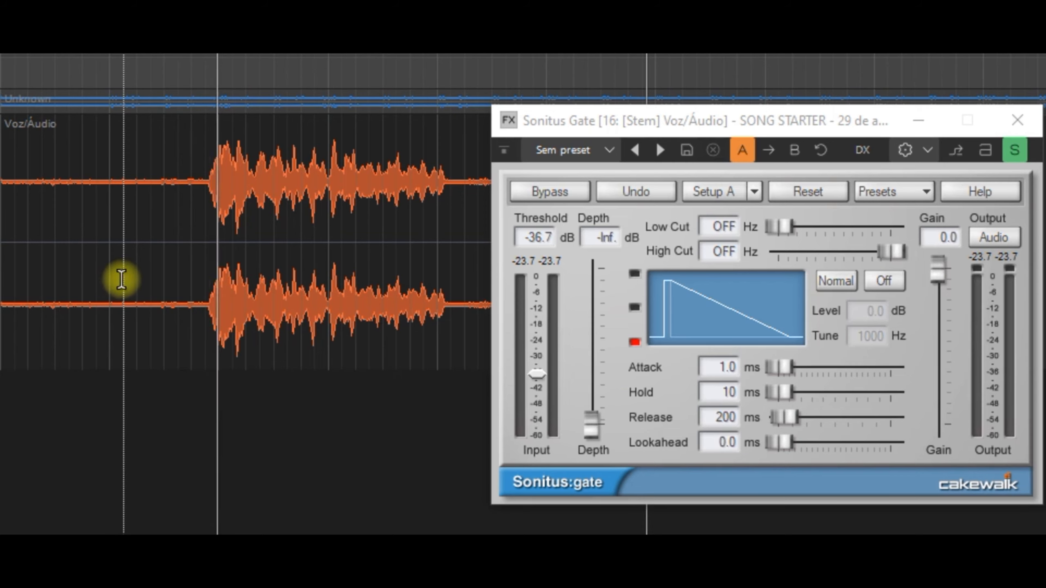
Move the Sonitus Gate window around the track to examine the voice and background-noise parts of the waveform against the threshold
left_click_drag(597, 122, 484, 370)
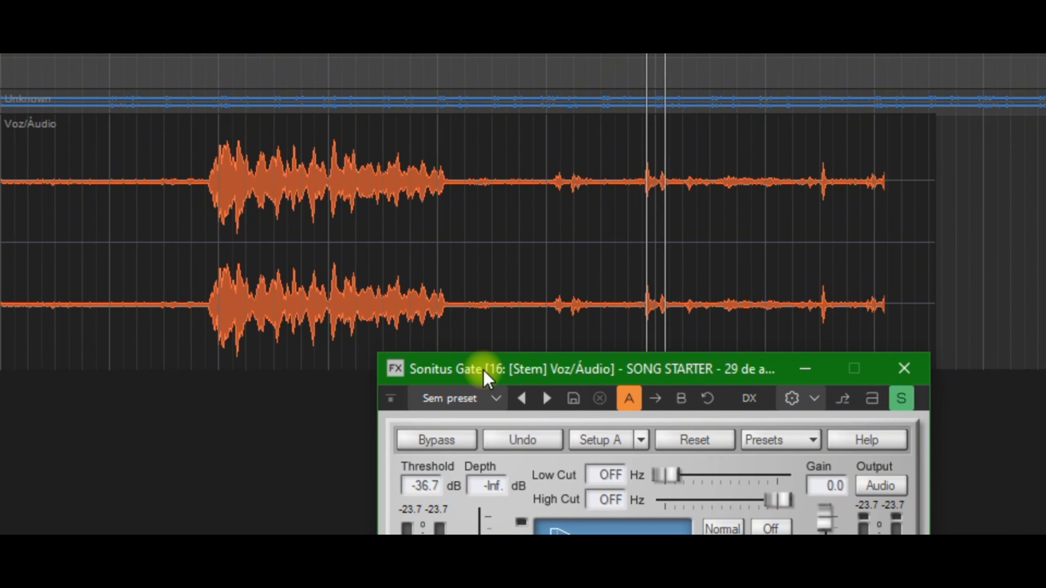
left_click_drag(484, 372, 581, 93)
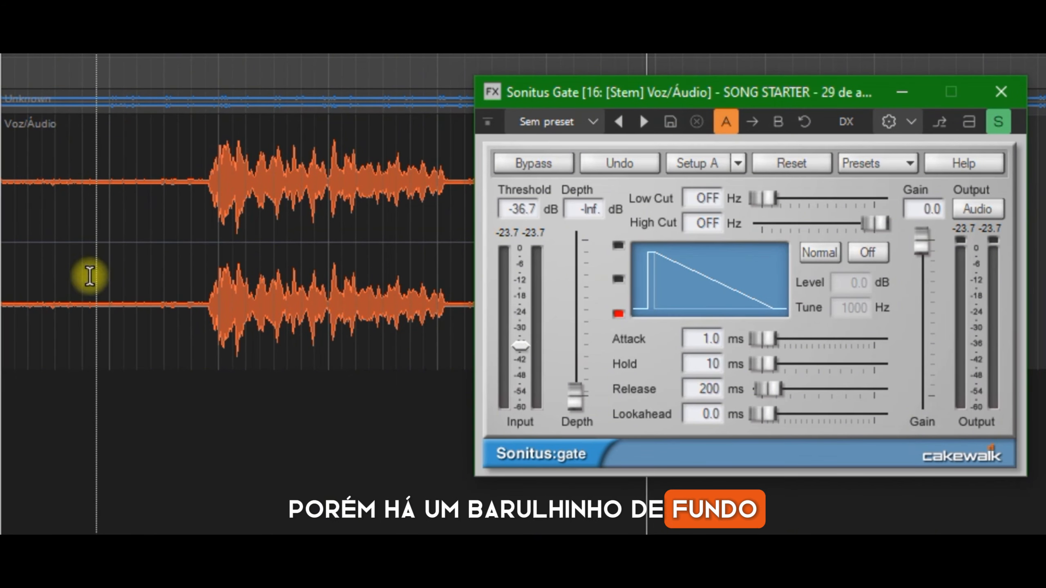
left_click_drag(552, 98, 390, 403)
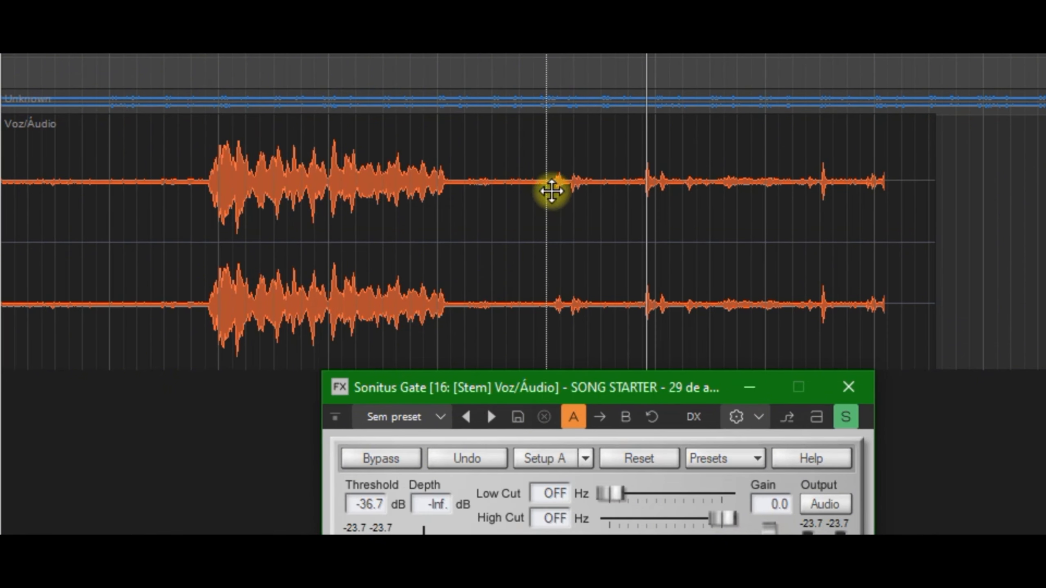
left_click_drag(521, 388, 229, 103)
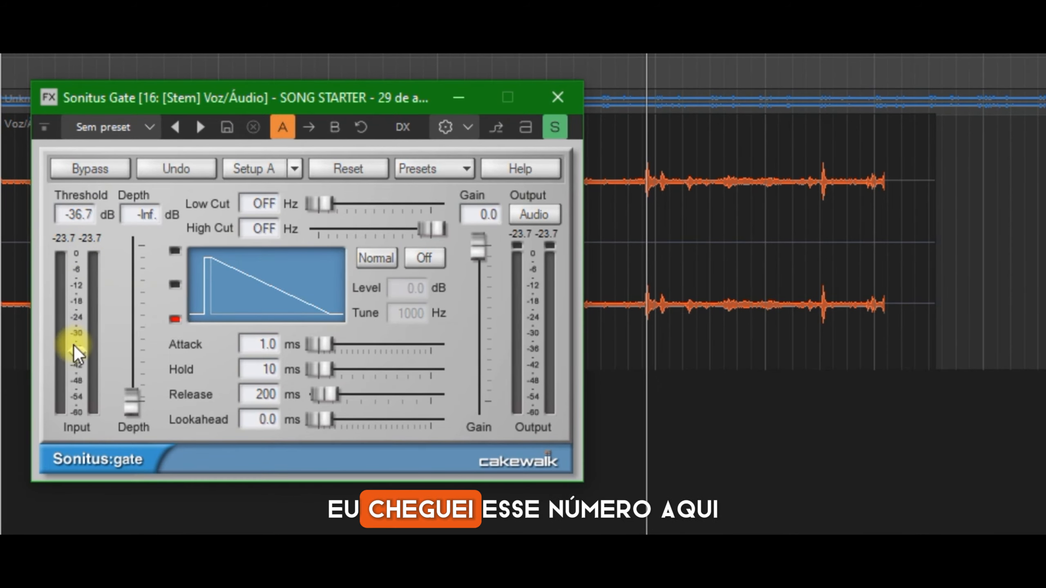
left_click(99, 103)
left_click_drag(107, 110, 505, 117)
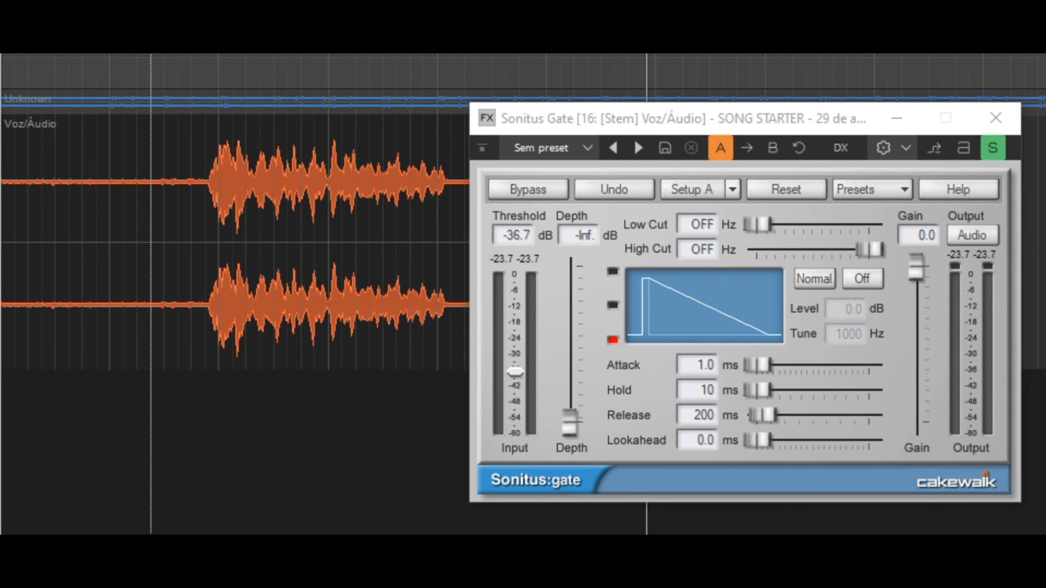
Play the gated vocal and move the gate window away from the background-noise section at the clip's end
key("space")
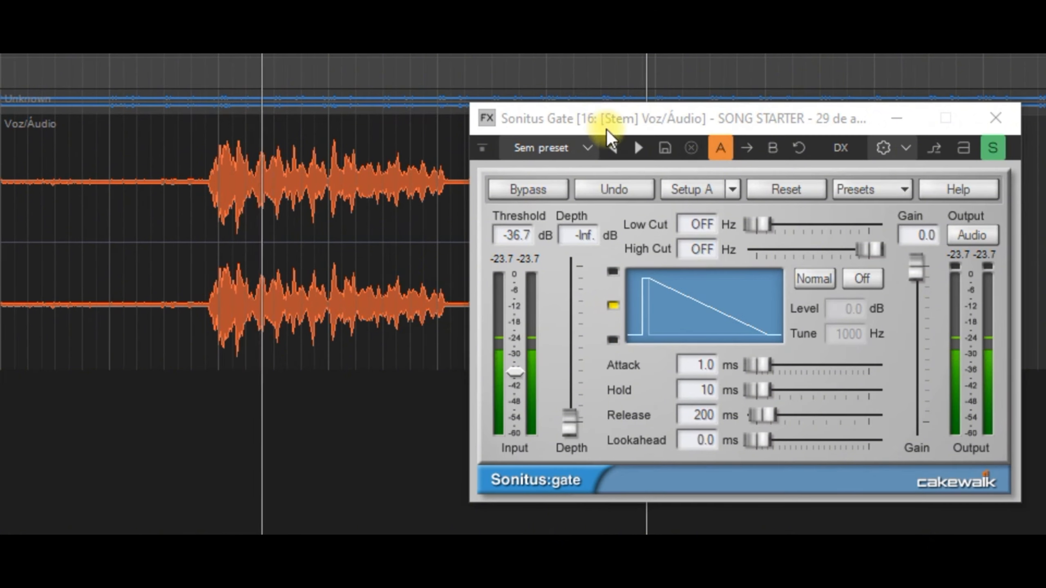
left_click_drag(607, 130, 163, 110)
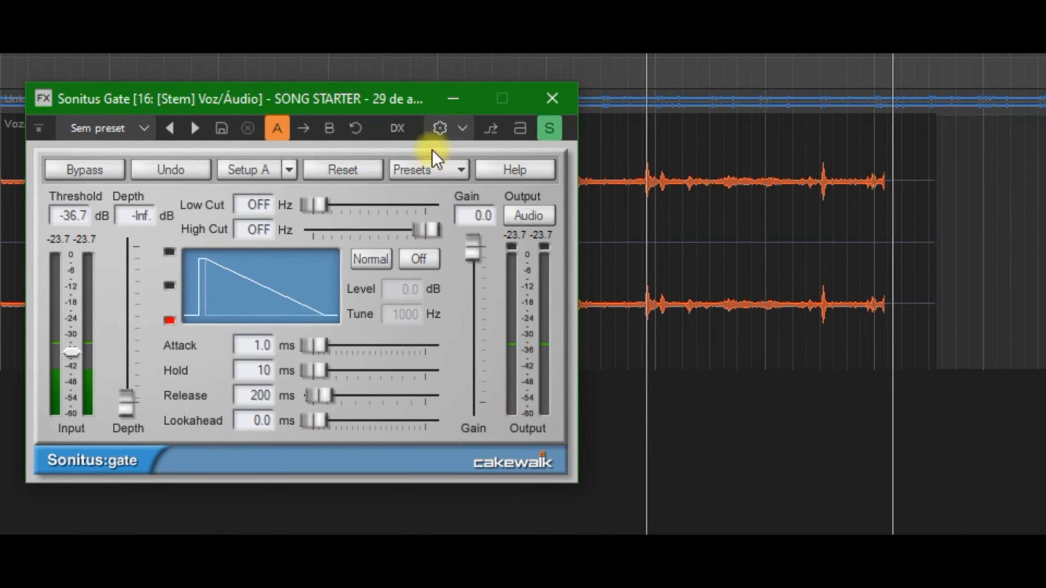
left_click(444, 103)
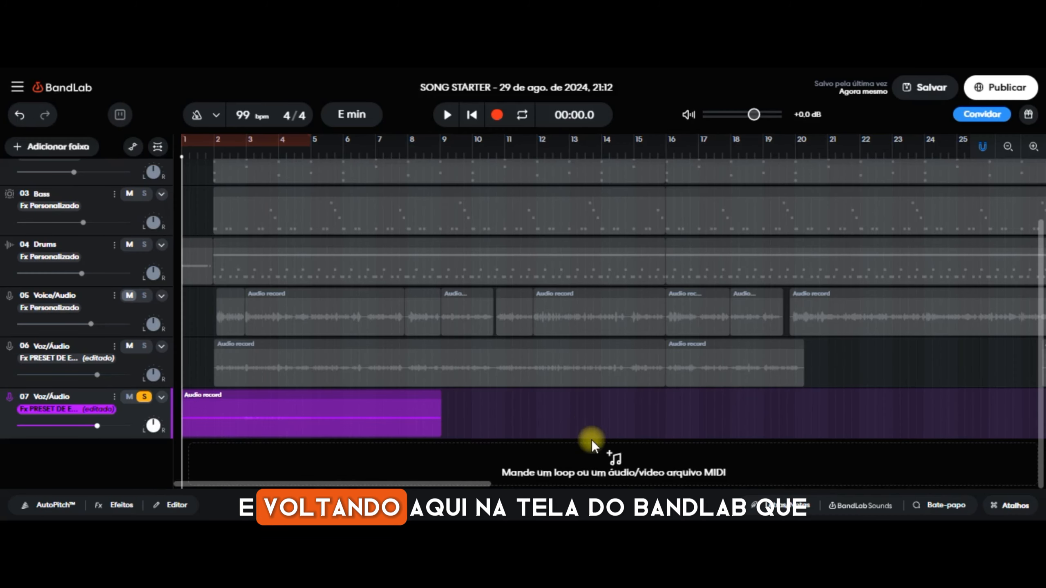
In BandLab, play the soloed track 07 Voz/Áudio and open its effects to view the Noise Gate
left_click(588, 423)
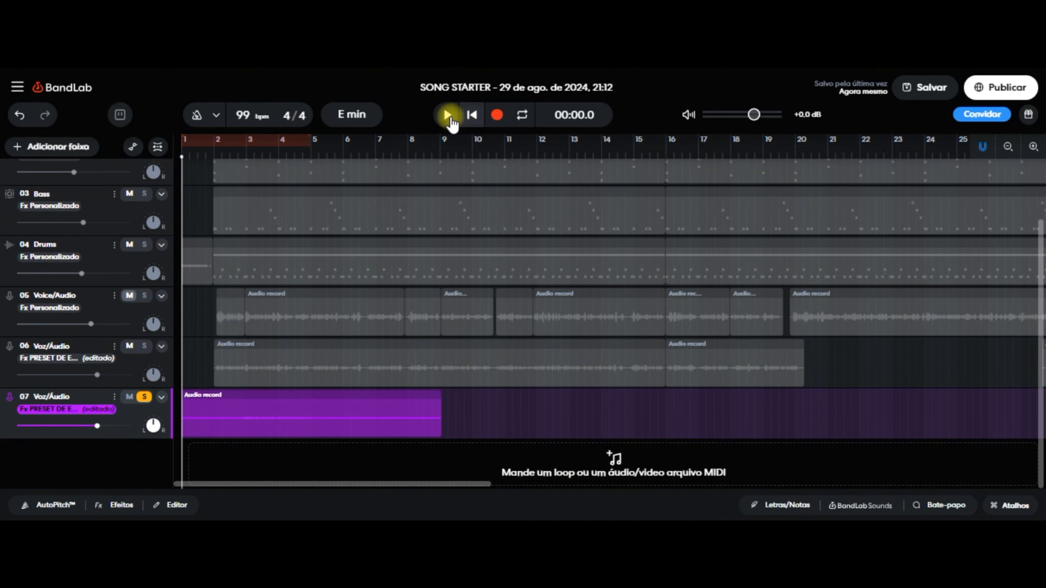
left_click(444, 120)
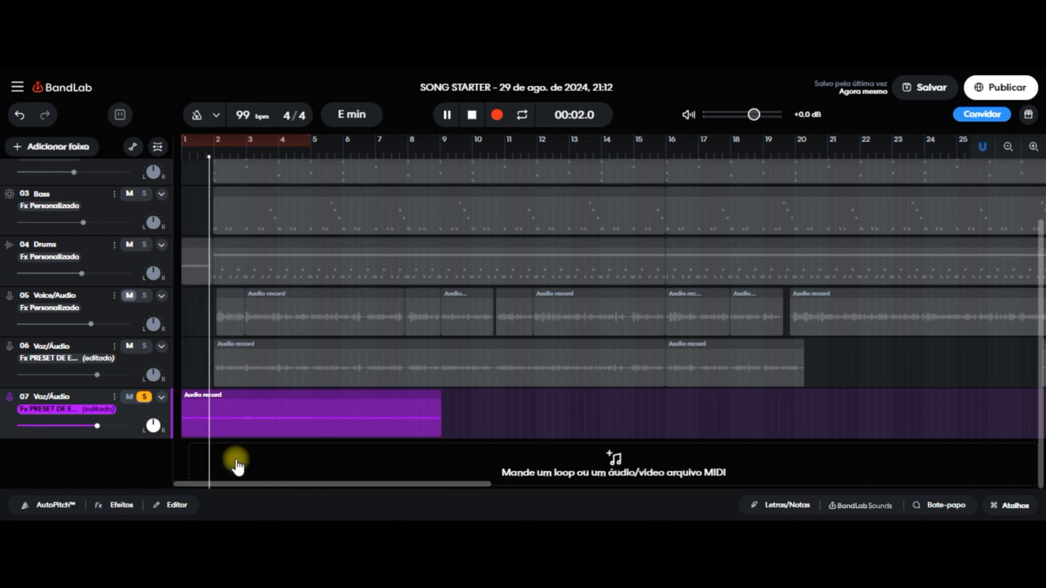
left_click(70, 410)
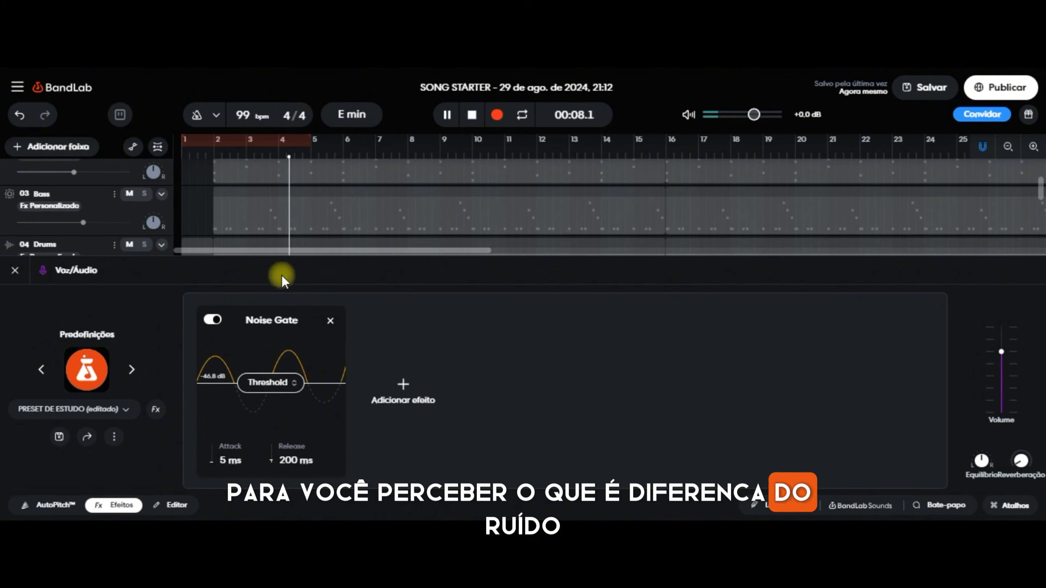
Raise the volume of track 07 Voz/Áudio while it plays and stop playback
scroll(413, 169, "down", 5)
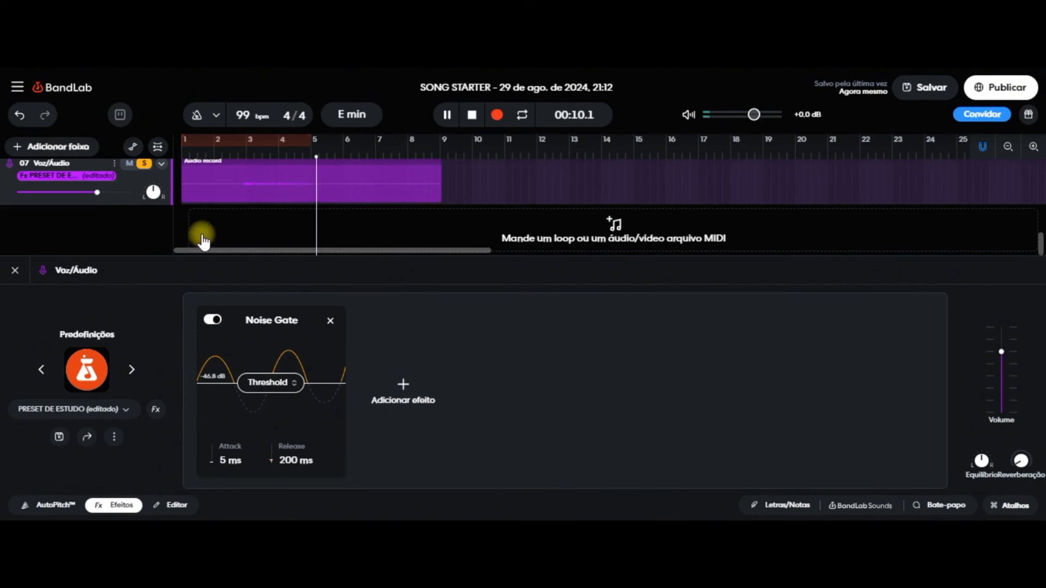
left_click_drag(99, 193, 126, 194)
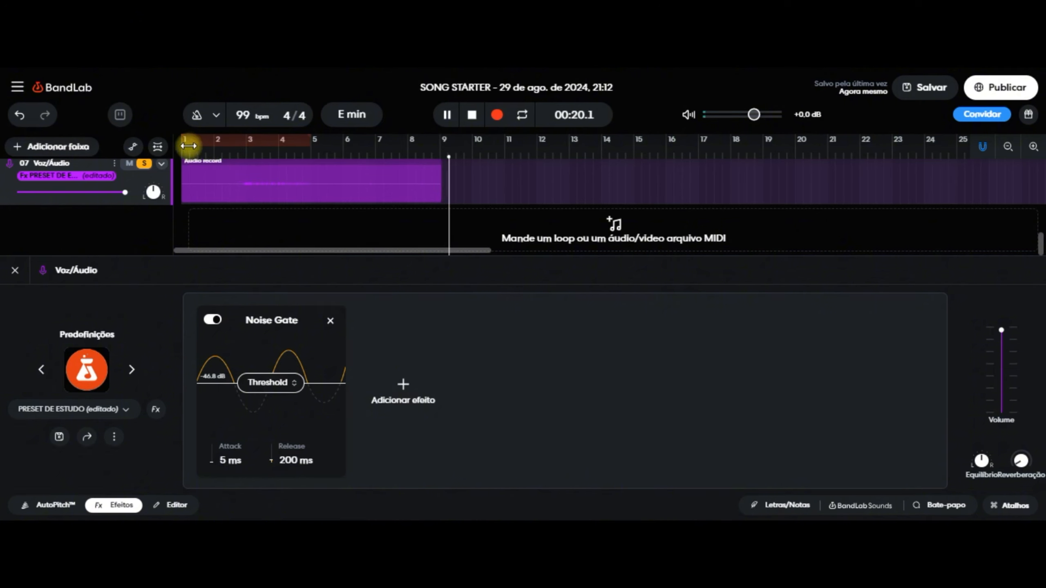
key("space")
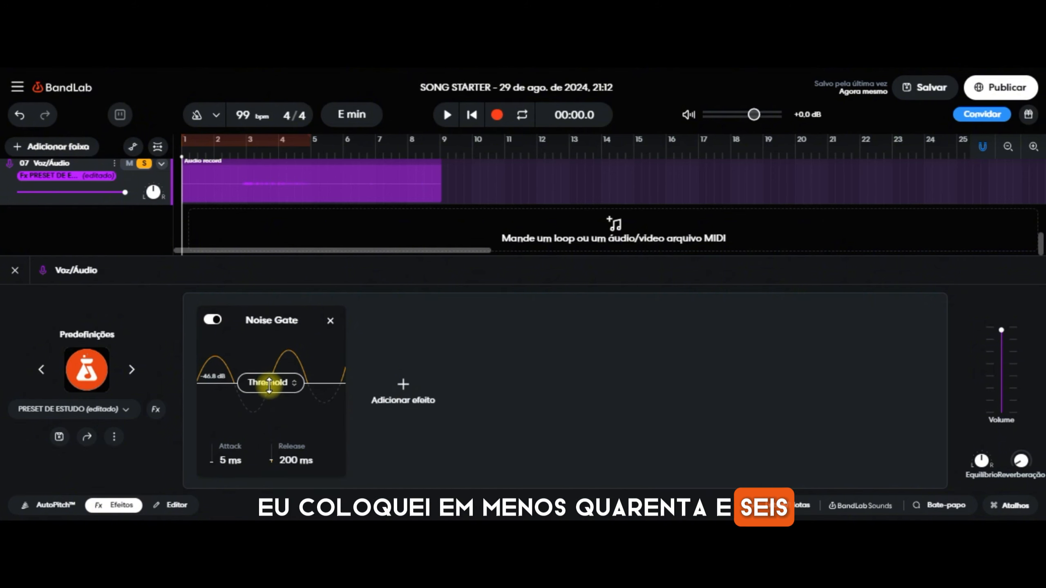
Try Noise Gate thresholds of -36.7 dB and -48.1 dB on track 07 Voz/Áudio, playing the vocal with each setting
left_click_drag(278, 382, 281, 376)
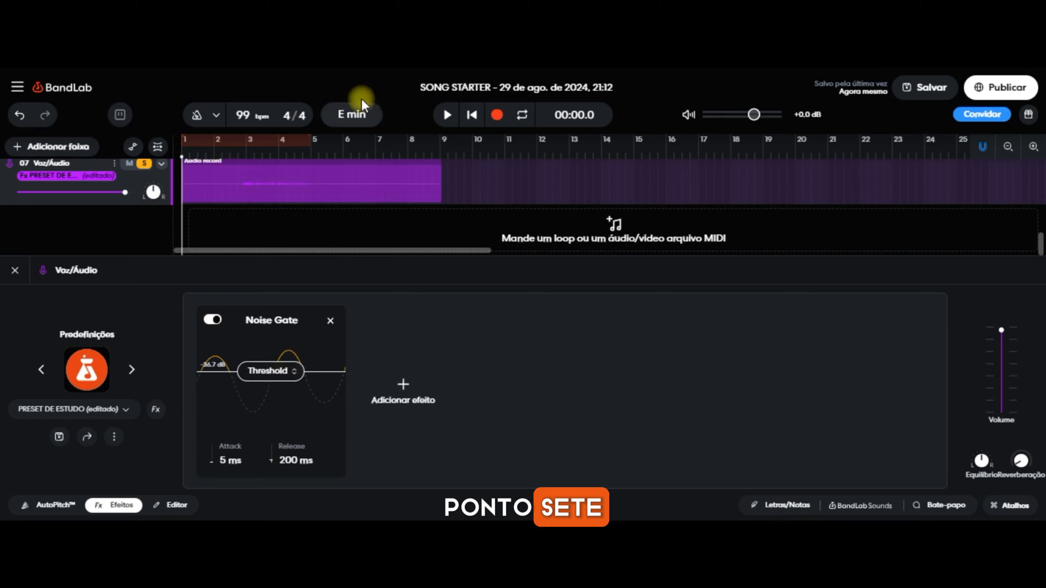
left_click(444, 116)
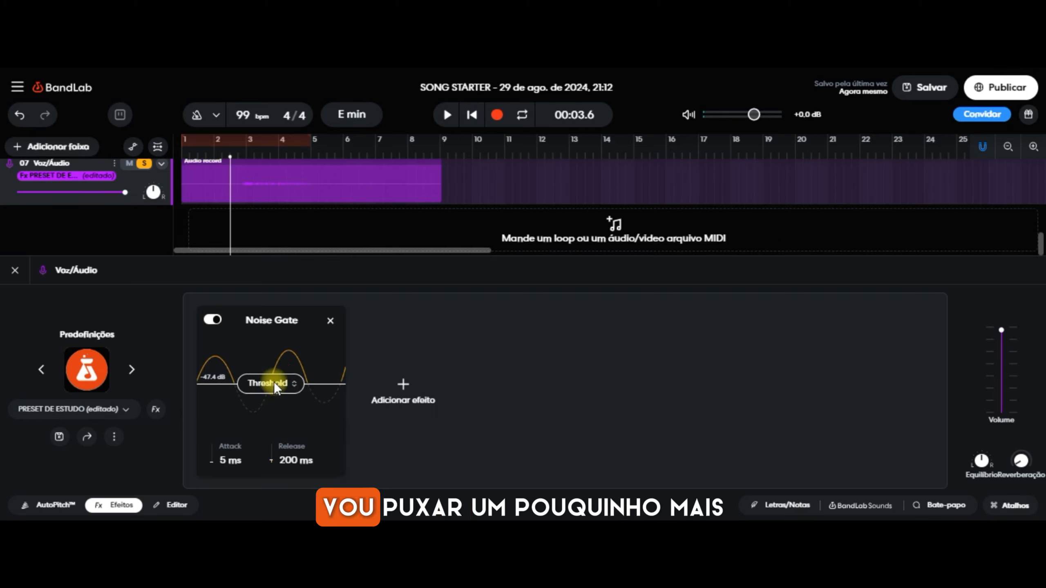
left_click_drag(273, 380, 275, 389)
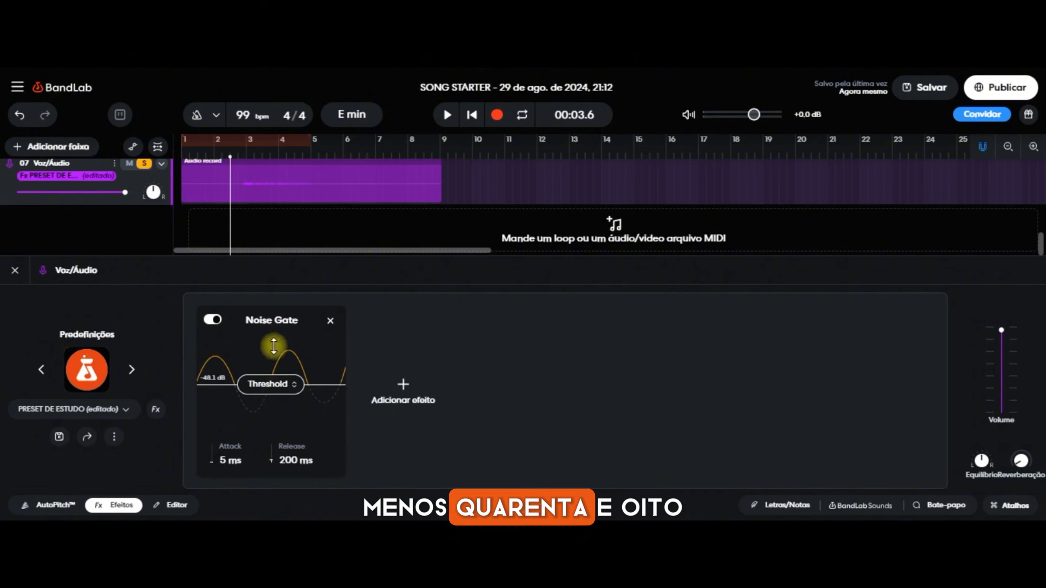
left_click(226, 152)
key("space")
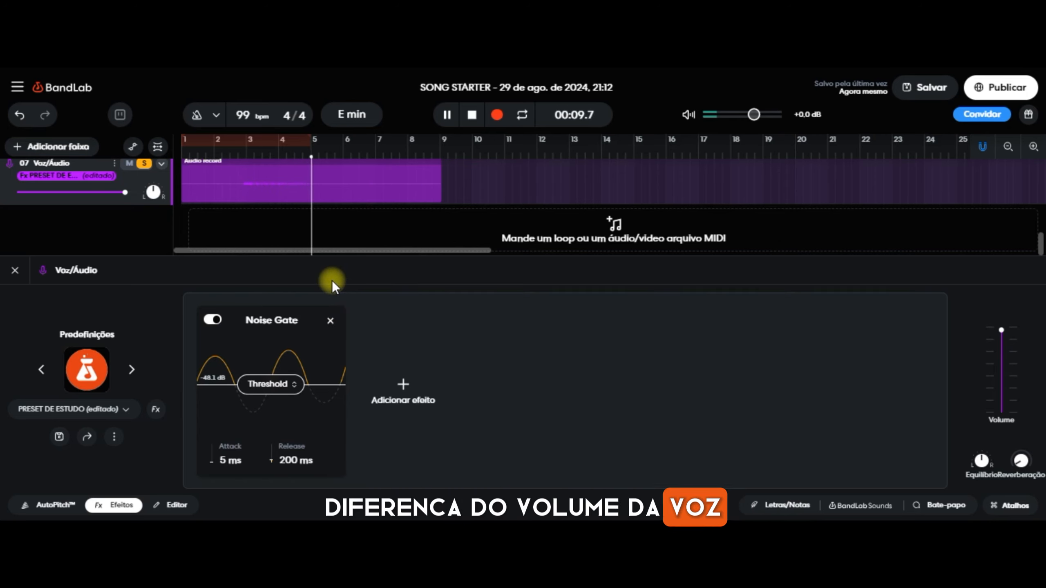
key("space")
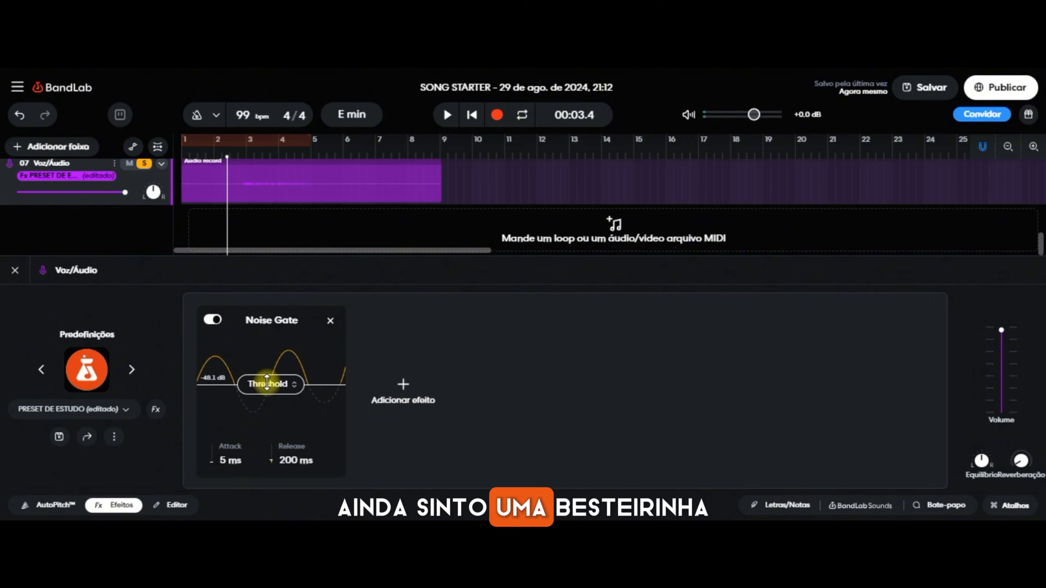
Try a Noise Gate threshold of -49.4 dB while playing the vocal, and raise it to -45.2 dB
left_click_drag(269, 389, 271, 390)
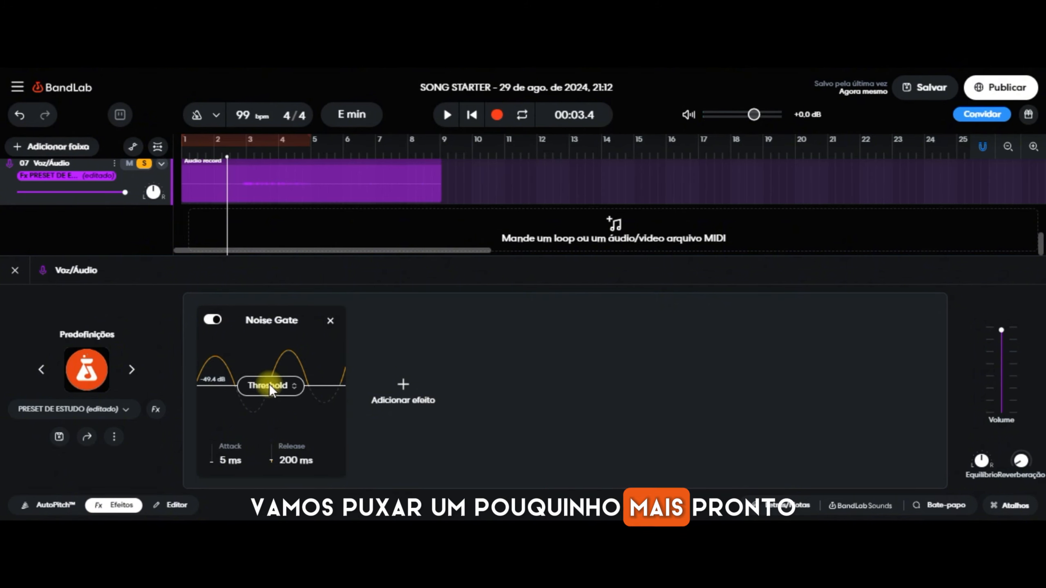
key("space")
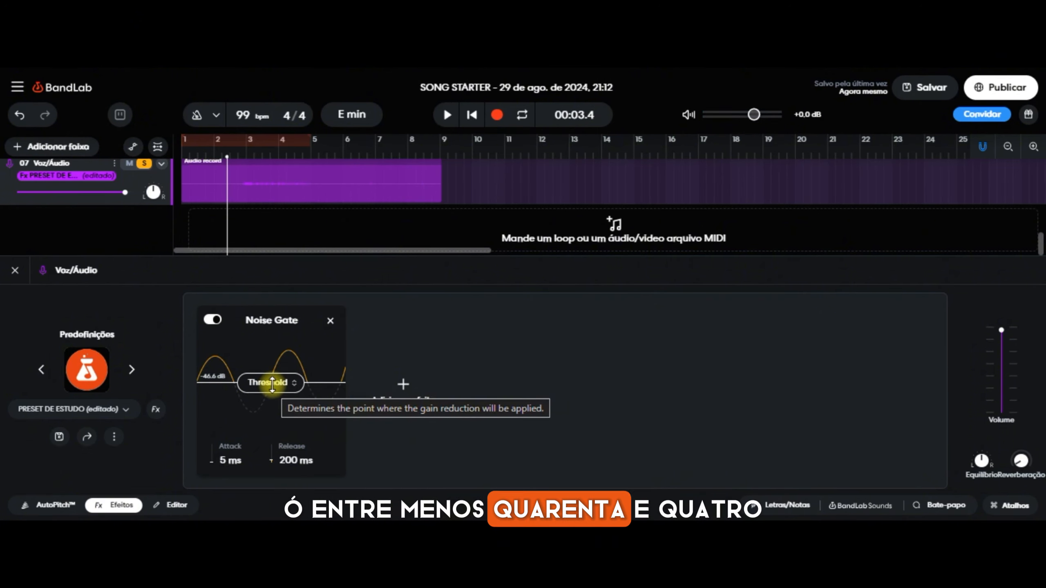
left_click(273, 383)
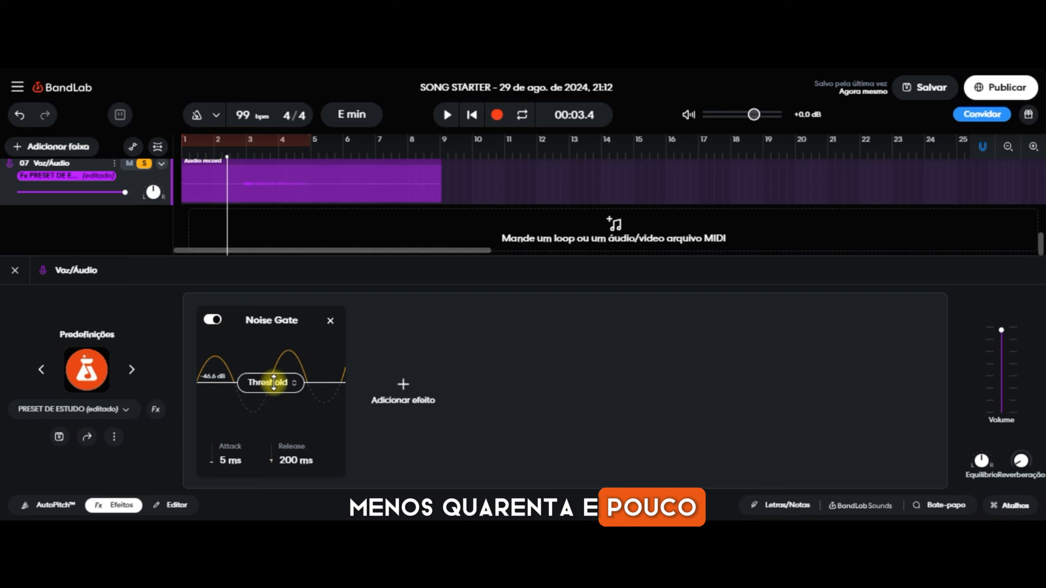
left_click_drag(276, 383, 288, 377)
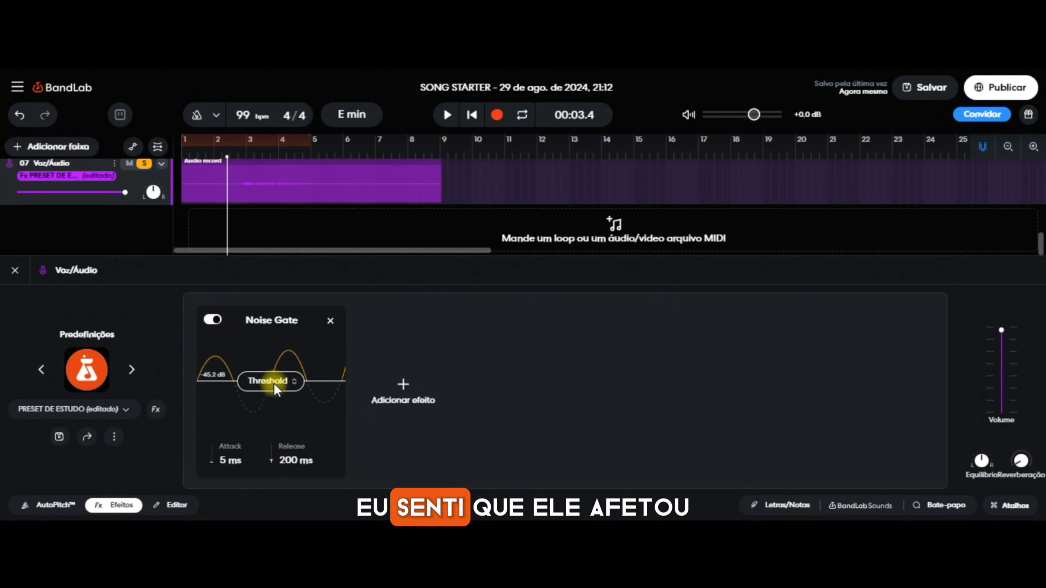
Set the Noise Gate threshold of track 07 Voz/Áudio to -47.2 dB and play the vocal to check it
left_click_drag(276, 391, 277, 392)
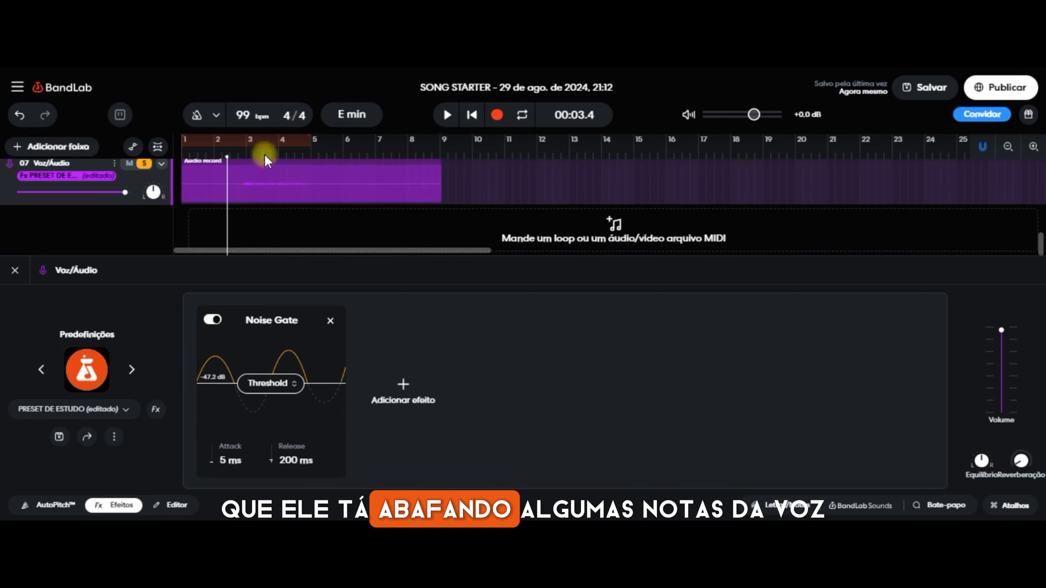
key("space")
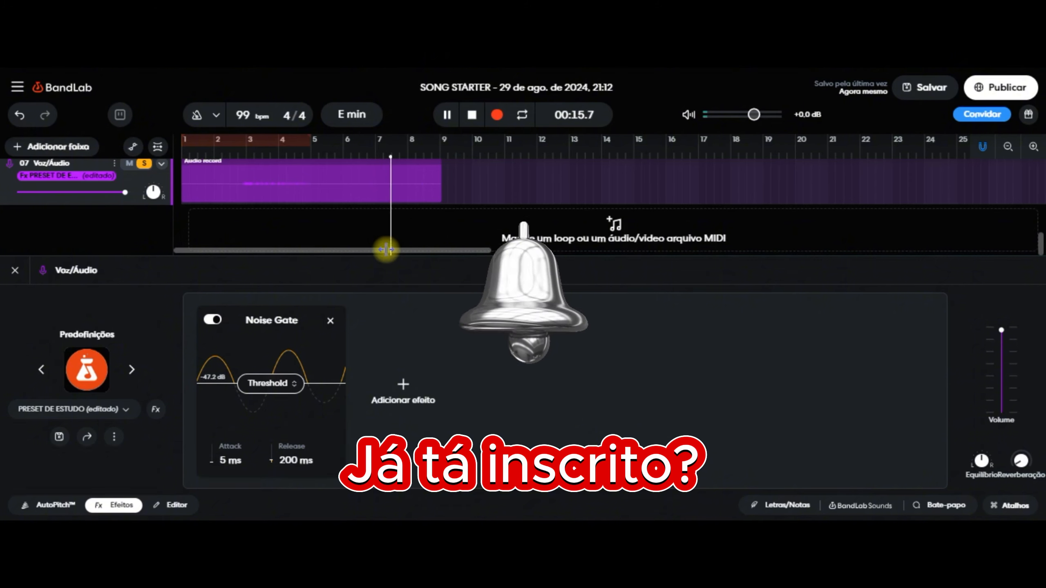
key("space")
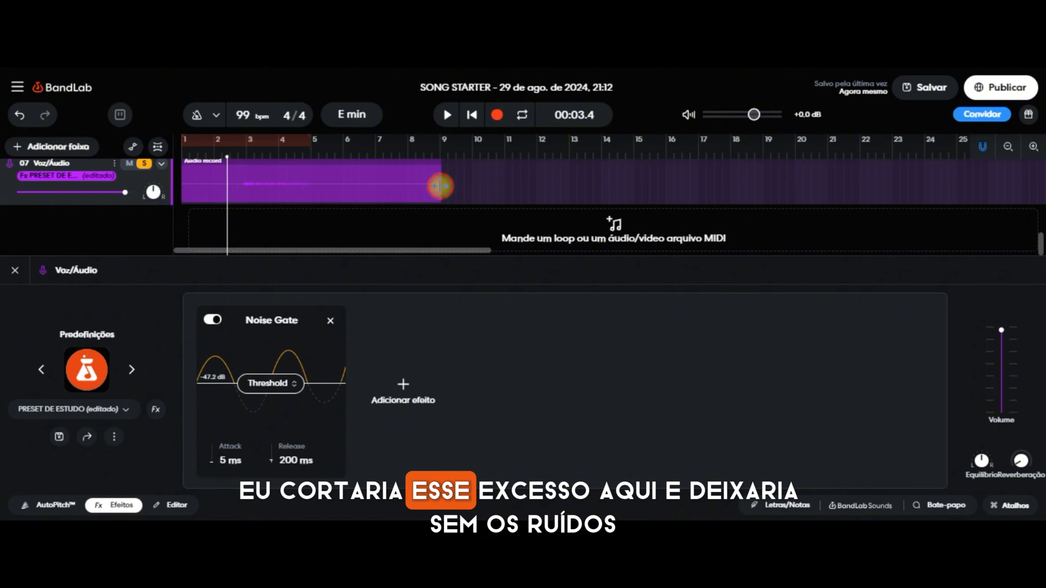
Extend the end of track 07's clip back to bar 9, close the track's effects and turn off its solo
left_click_drag(371, 187, 442, 188)
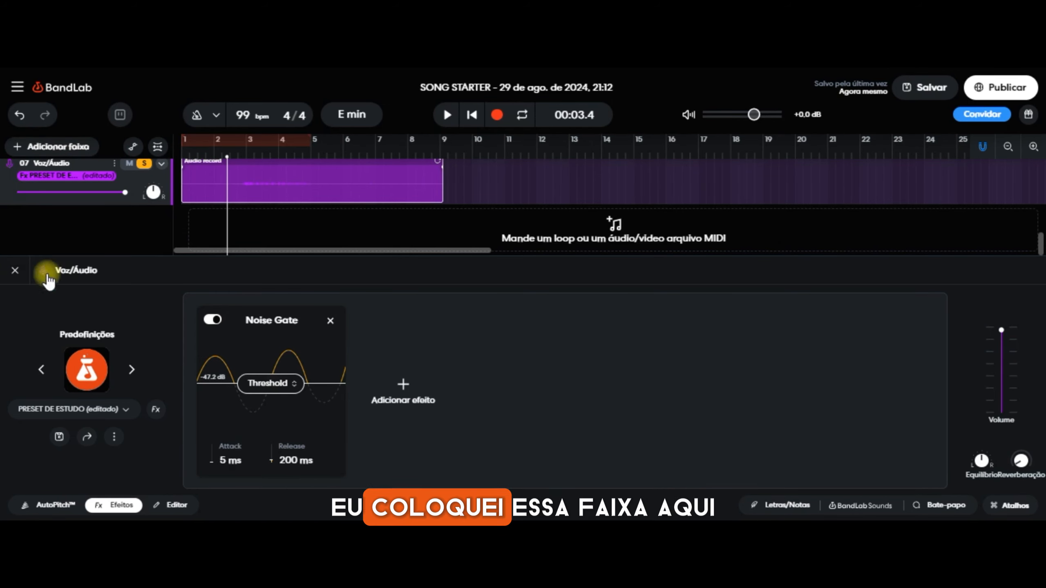
left_click(15, 270)
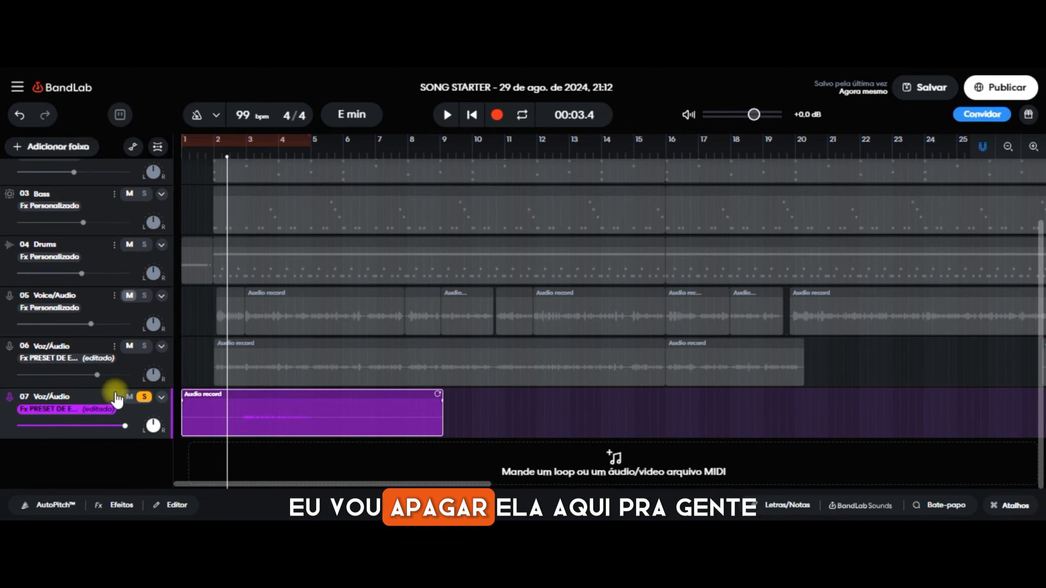
left_click(144, 396)
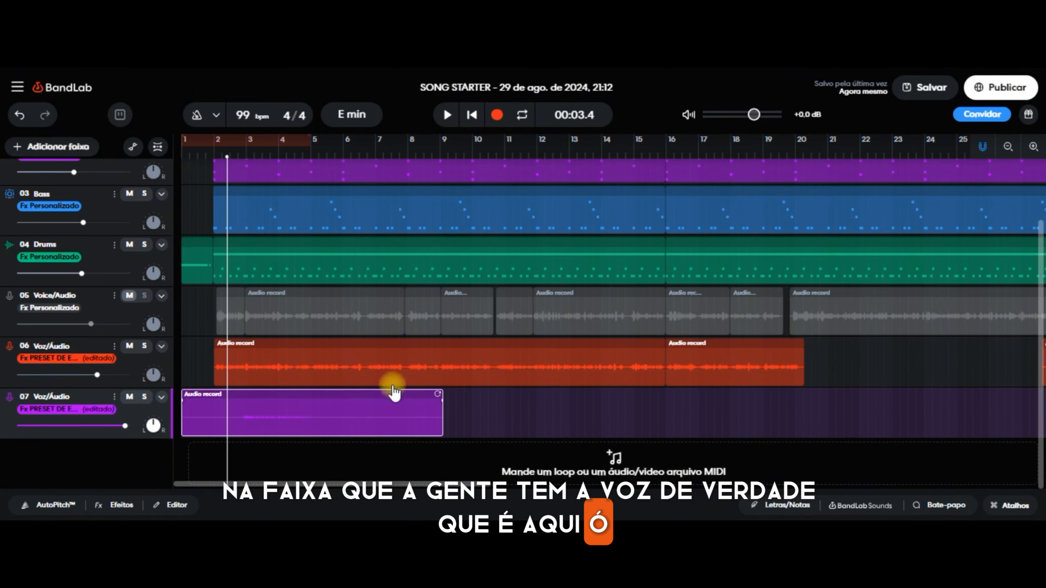
Play the song with the effects of track 05 Voice/Audio open and solo track 06 Voz/Áudio
key("space")
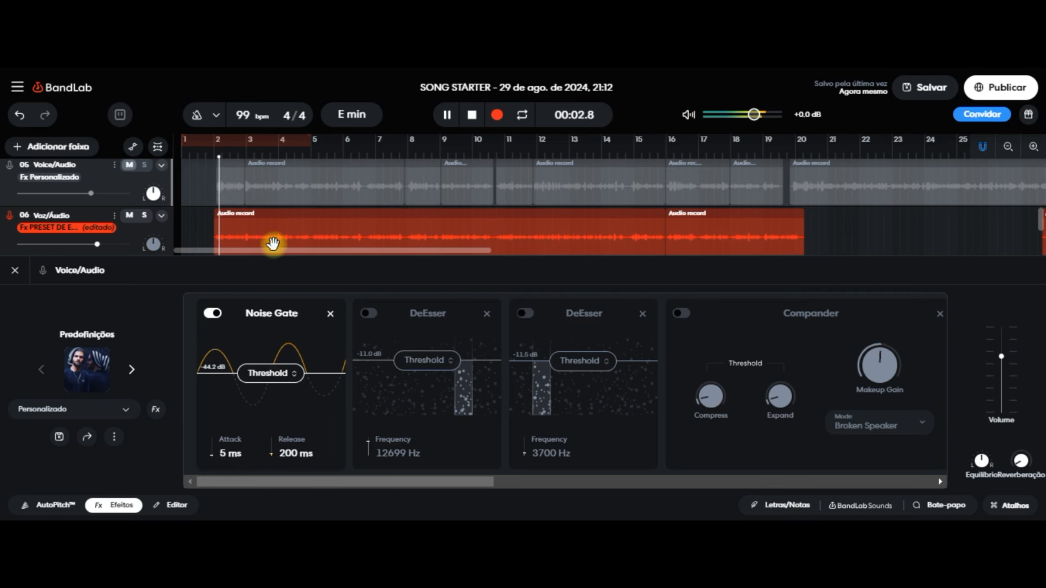
left_click(144, 215)
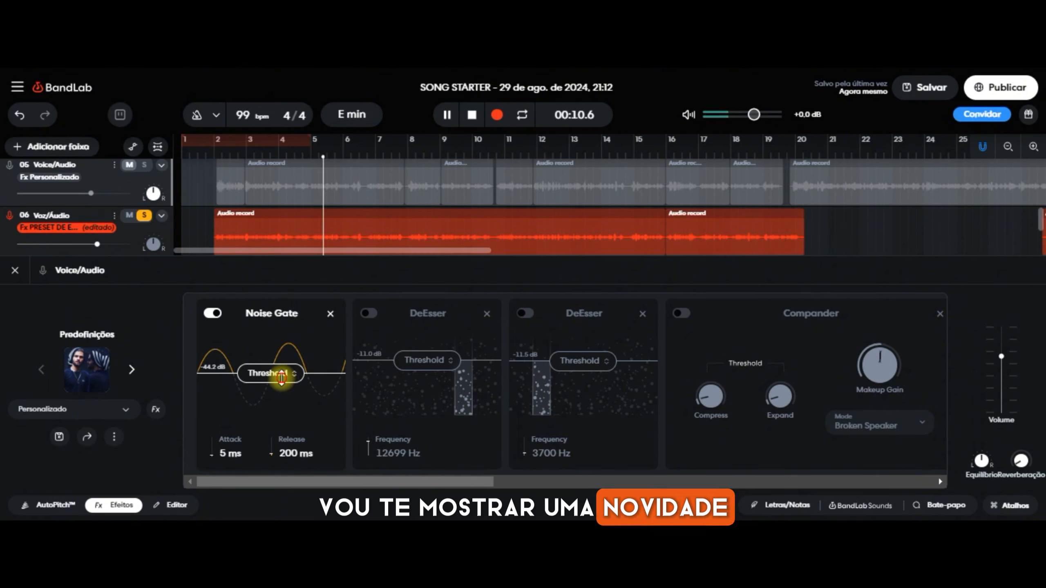
Lower the Noise Gate threshold of track 05 Voice/Audio to -46.9 dB, stop playback and close the effects
left_click_drag(282, 377, 282, 379)
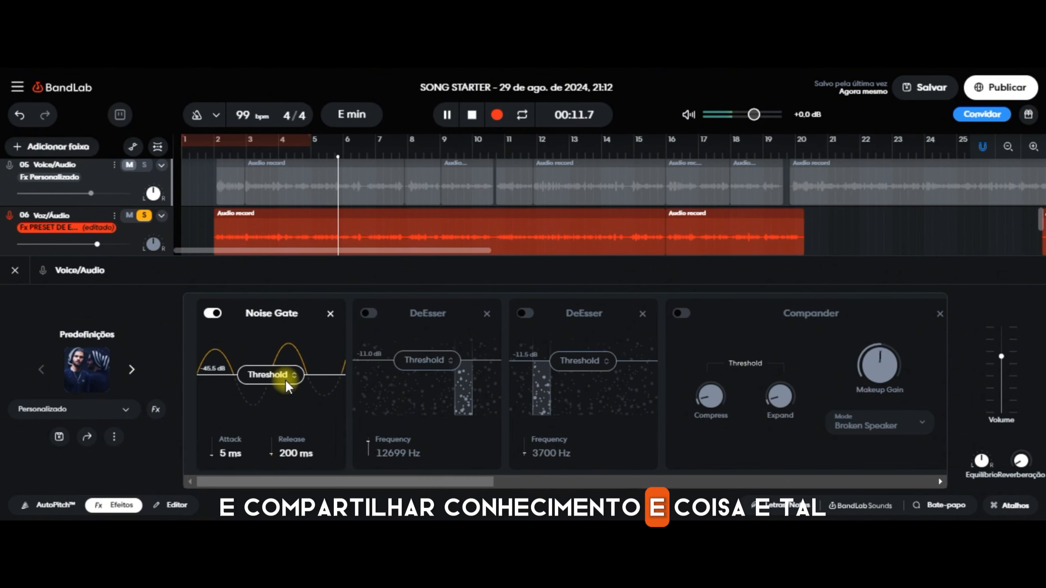
left_click_drag(286, 385, 286, 387)
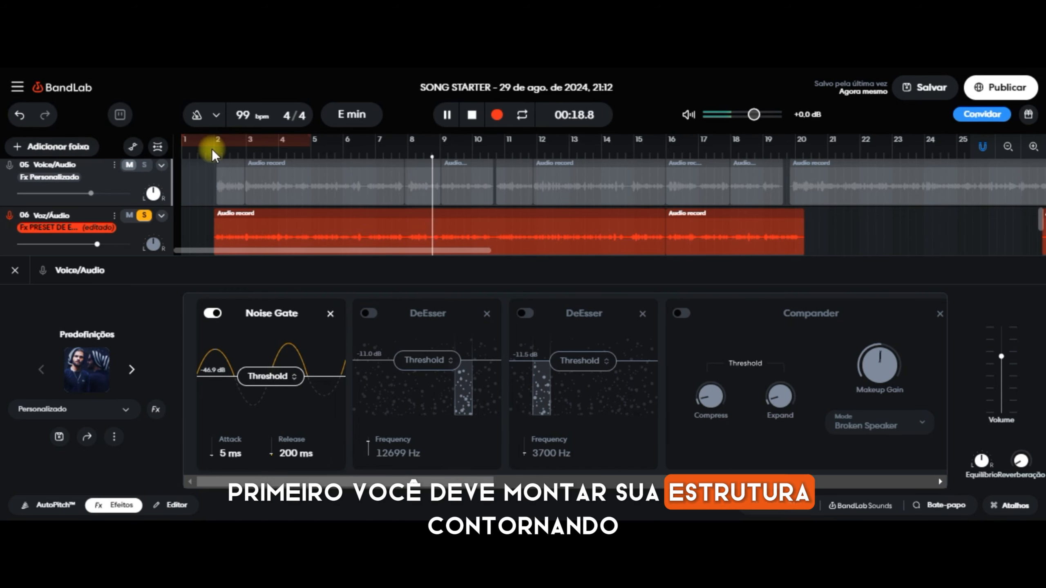
key("space")
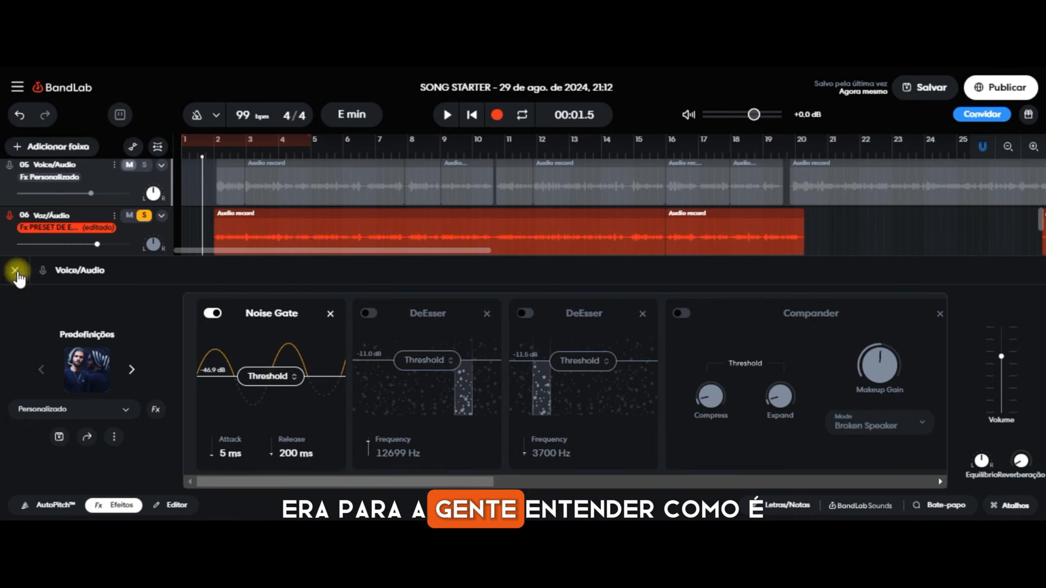
left_click(15, 271)
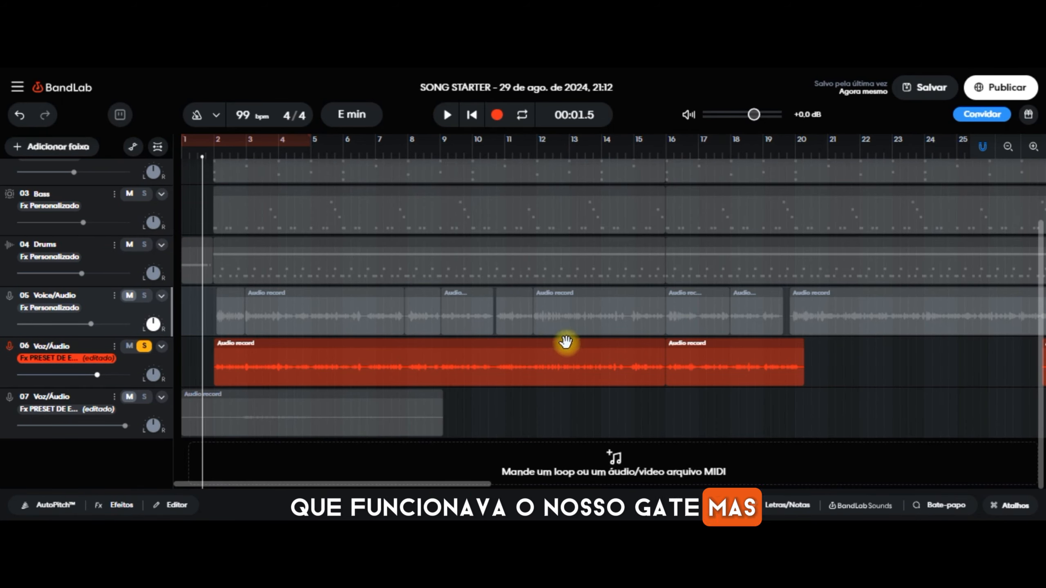